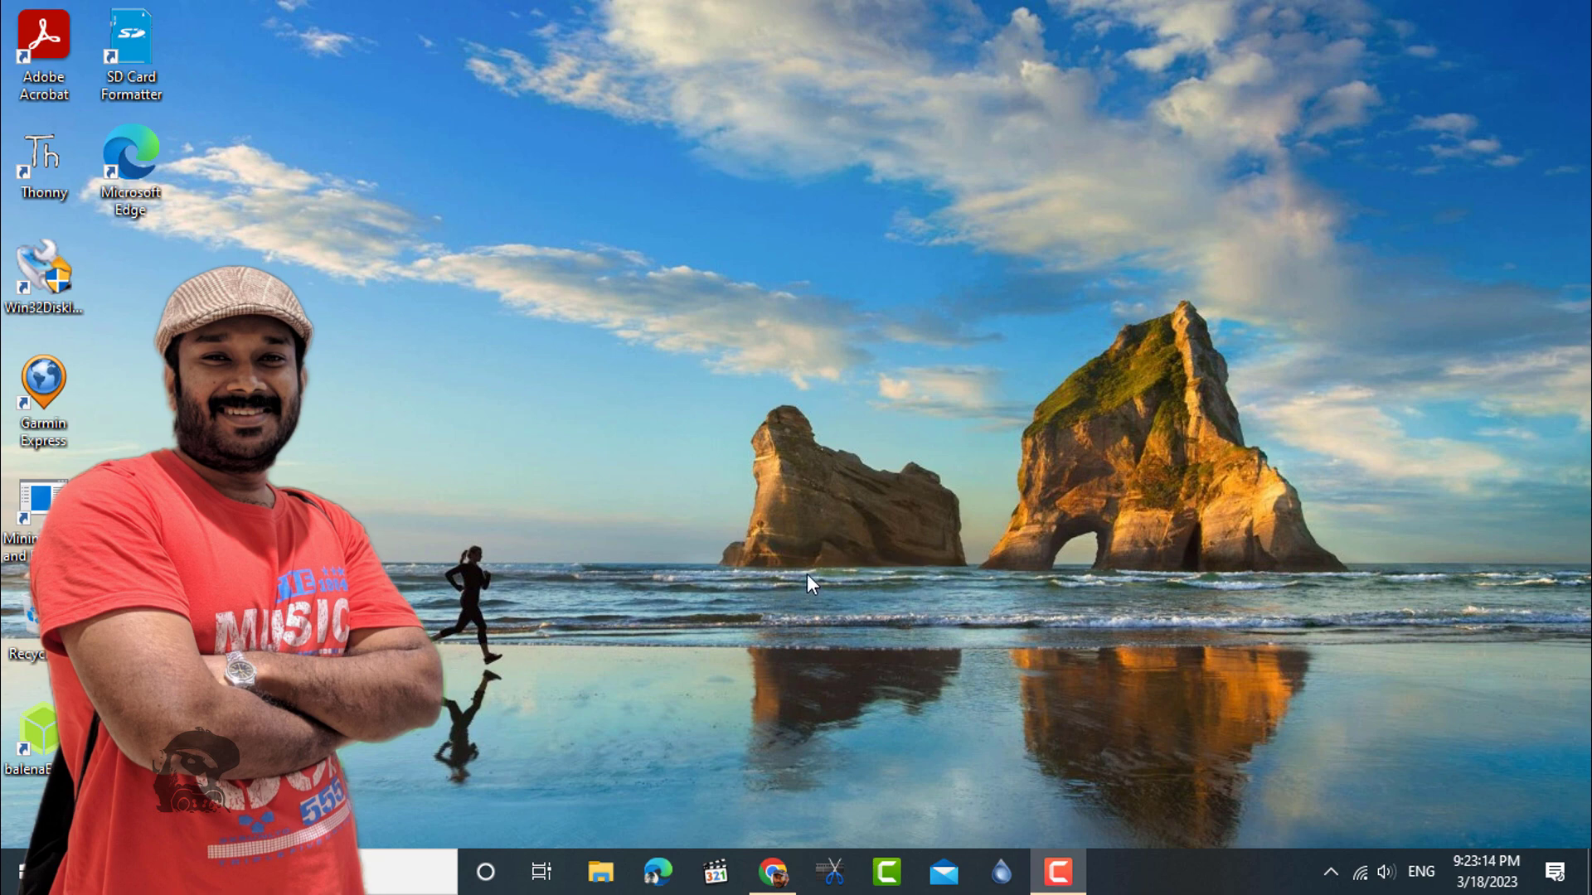
Restore the Chrome window showing Google Drive's file list.
left_click(772, 870)
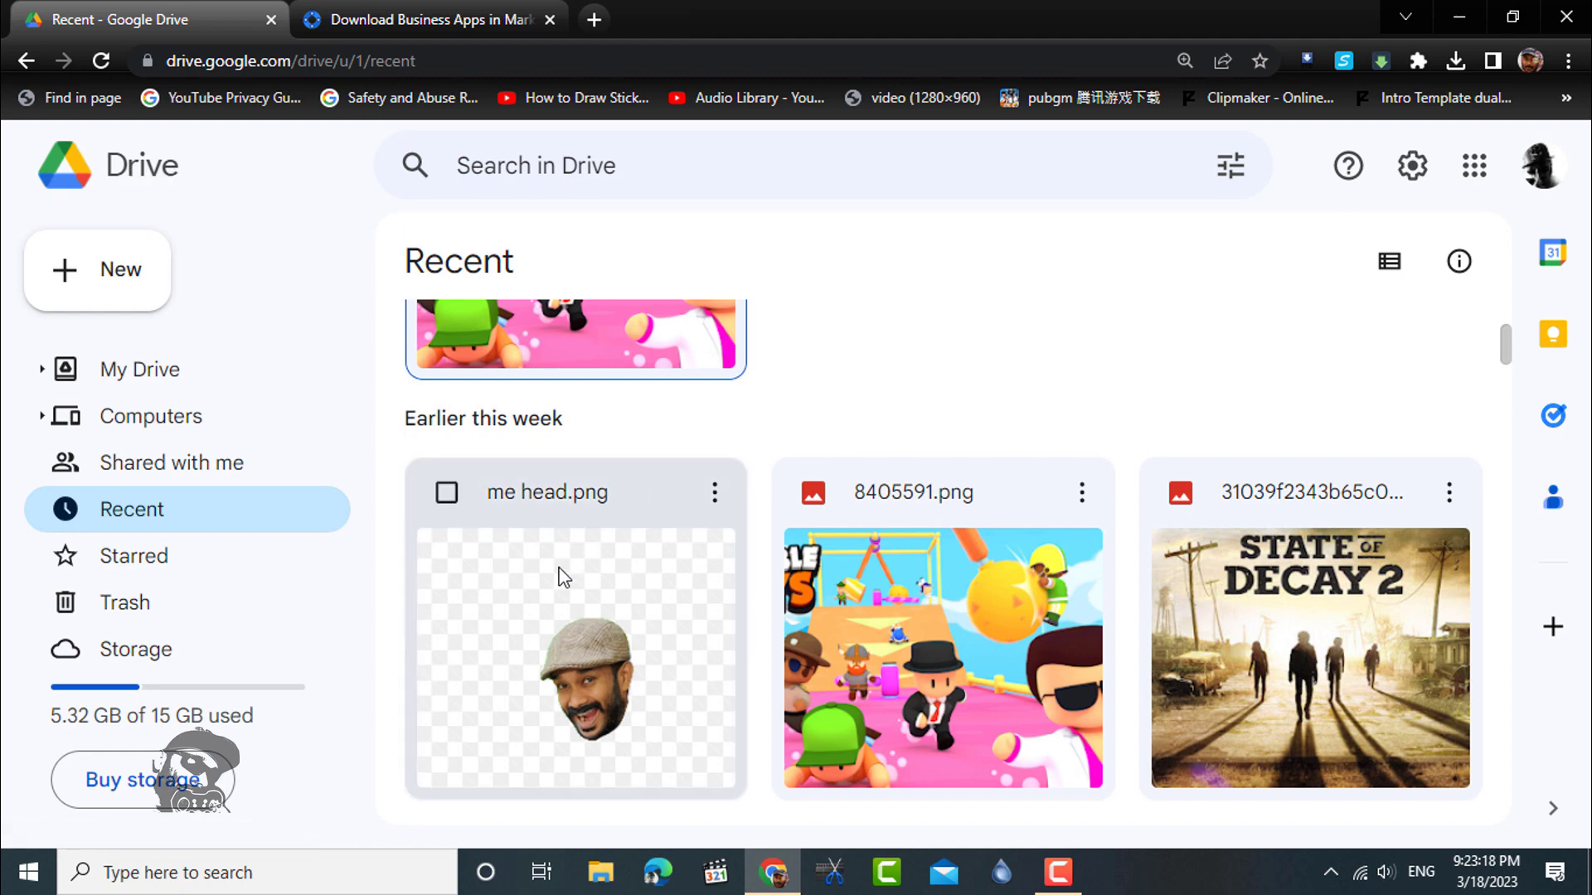
scroll(912, 663, "up", 1)
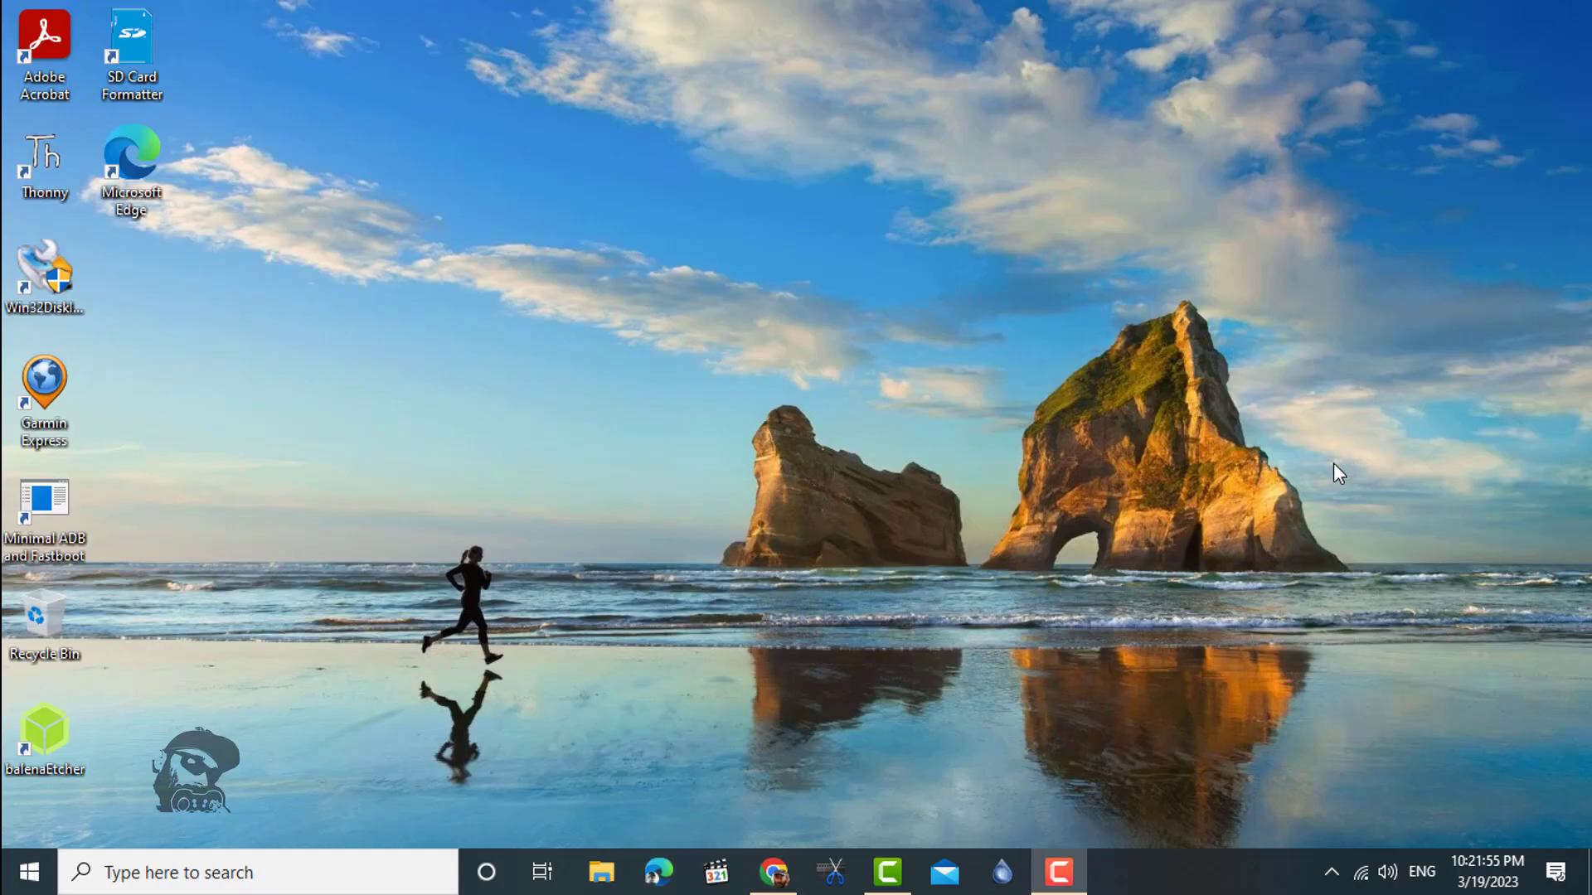
Open New folder (4) in My Drive to check its copy of 8405591.png.
left_click(773, 872)
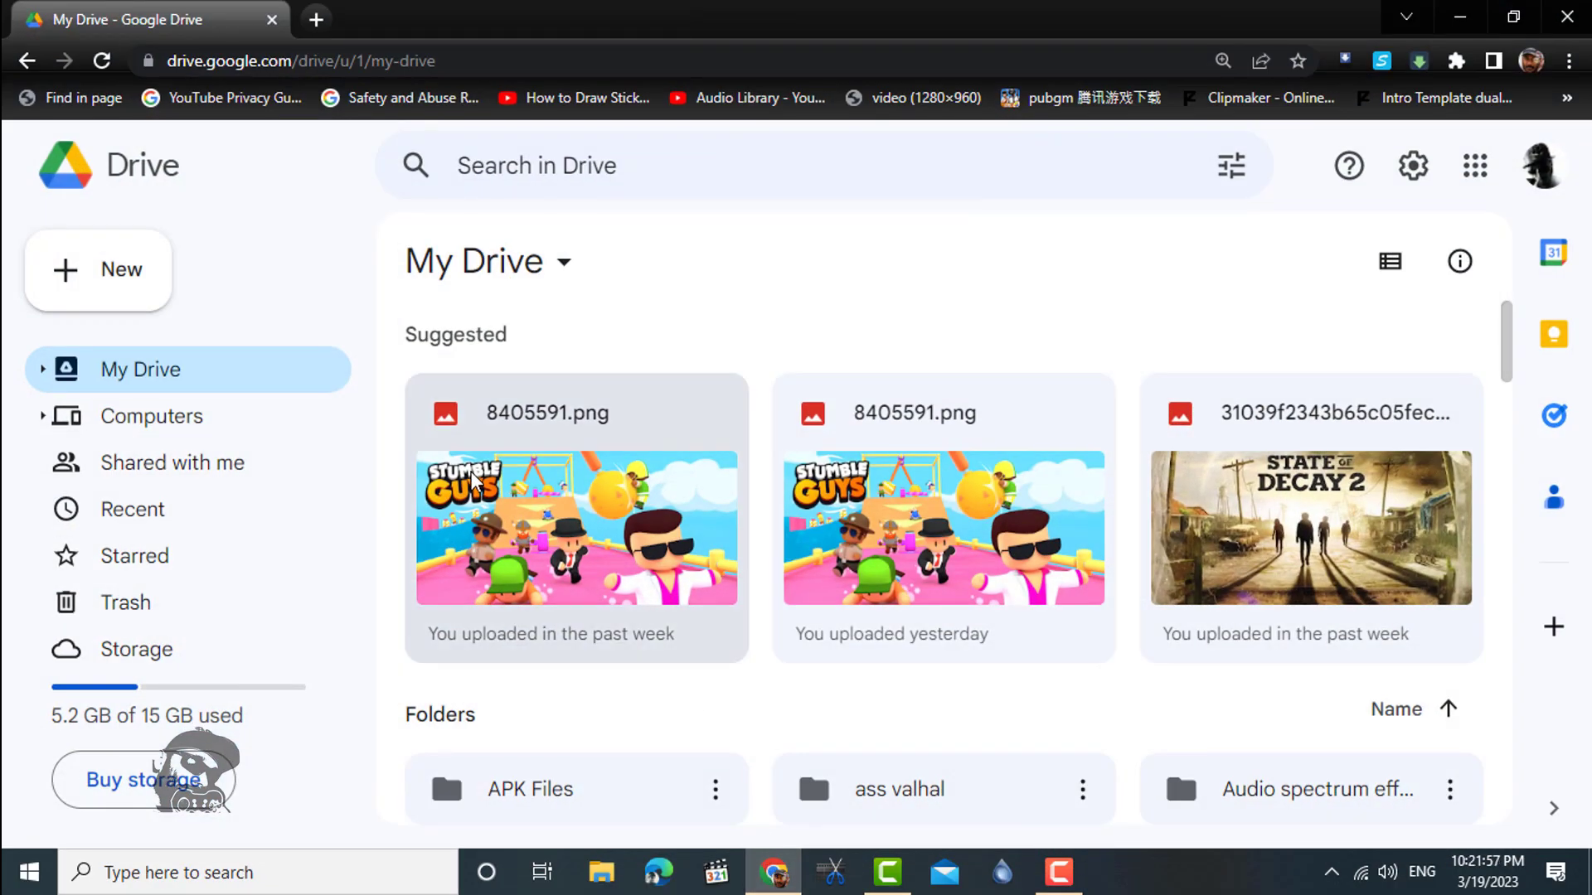
scroll(875, 488, "down", 10)
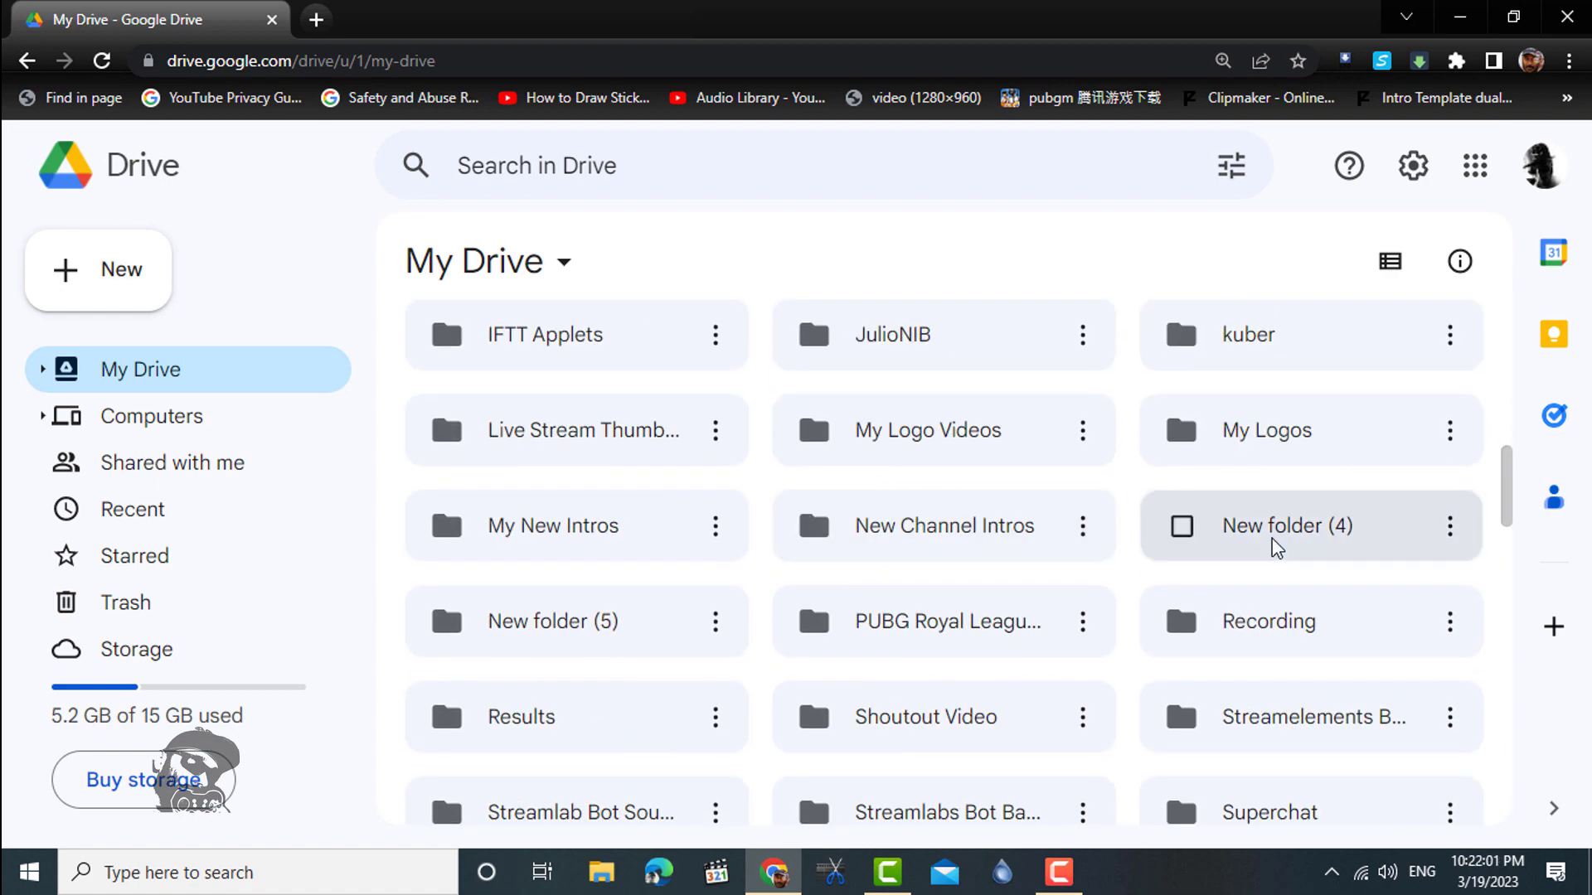
double_click(1289, 524)
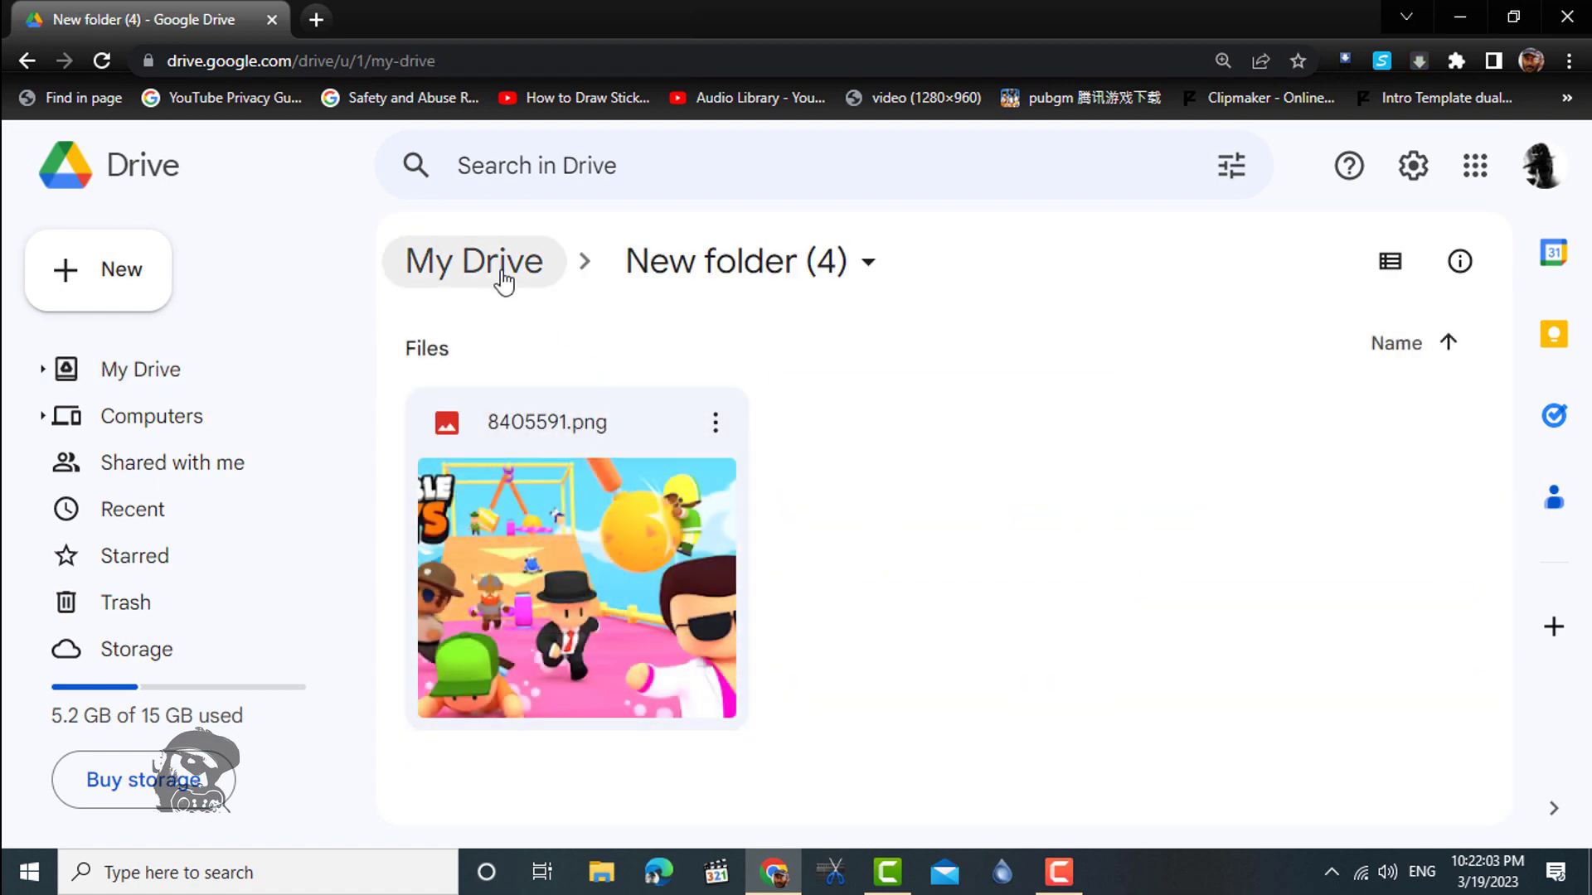
Return to My Drive and open New folder (5) to check its copy of 8405591.png.
left_click(501, 281)
scroll(616, 500, "down", 10)
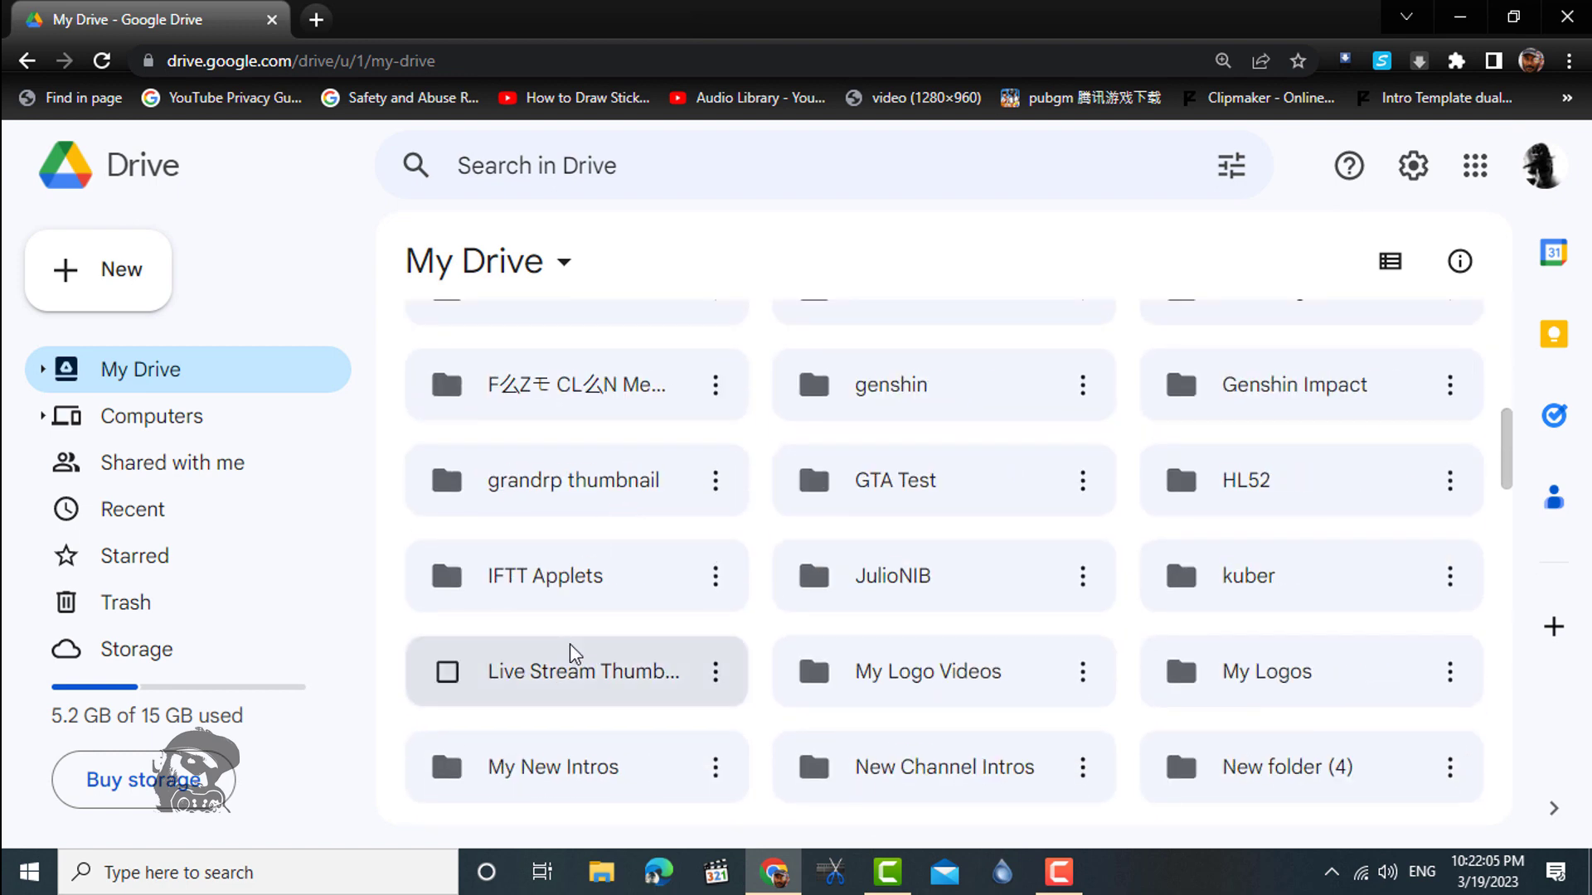
scroll(571, 647, "down", 5)
left_click(582, 417)
double_click(585, 417)
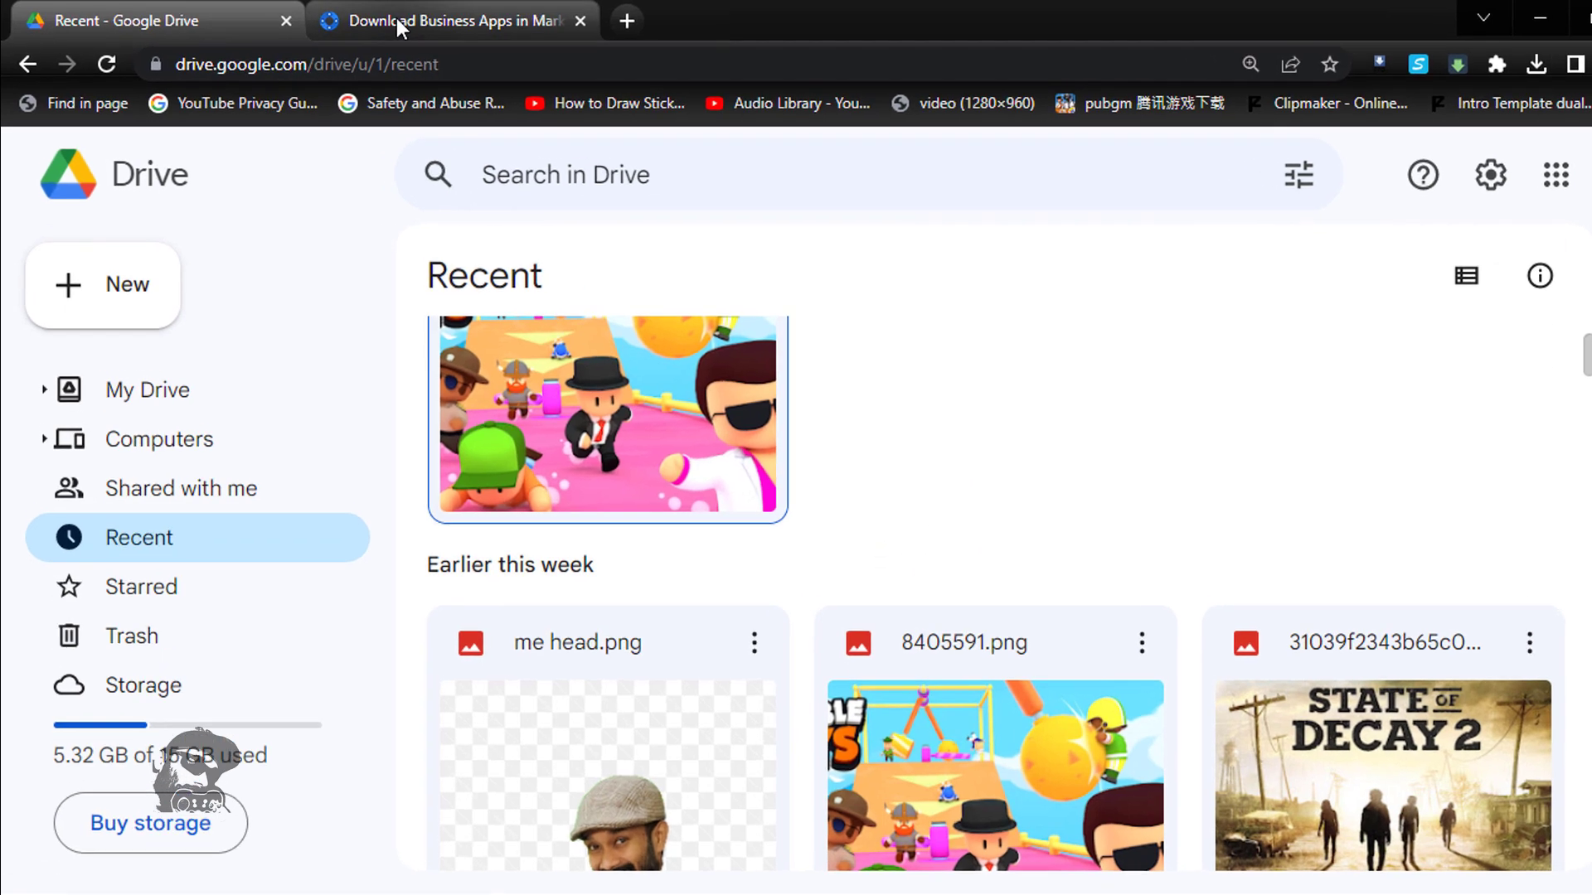
Search Google Workspace Marketplace apps for 'duplicate'.
left_click(396, 17)
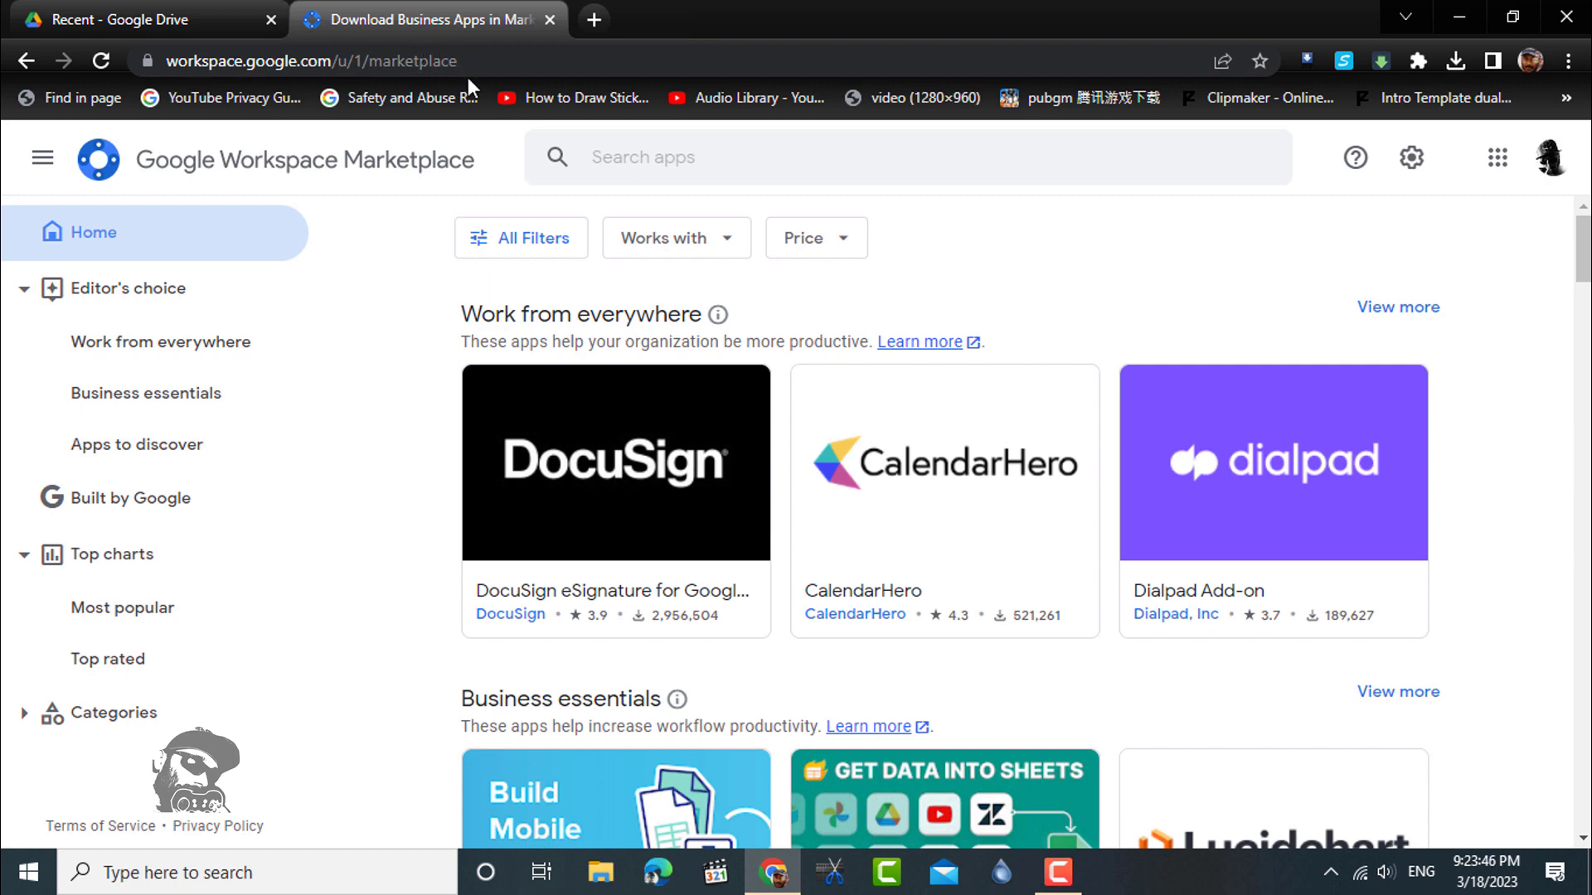
left_click(665, 164)
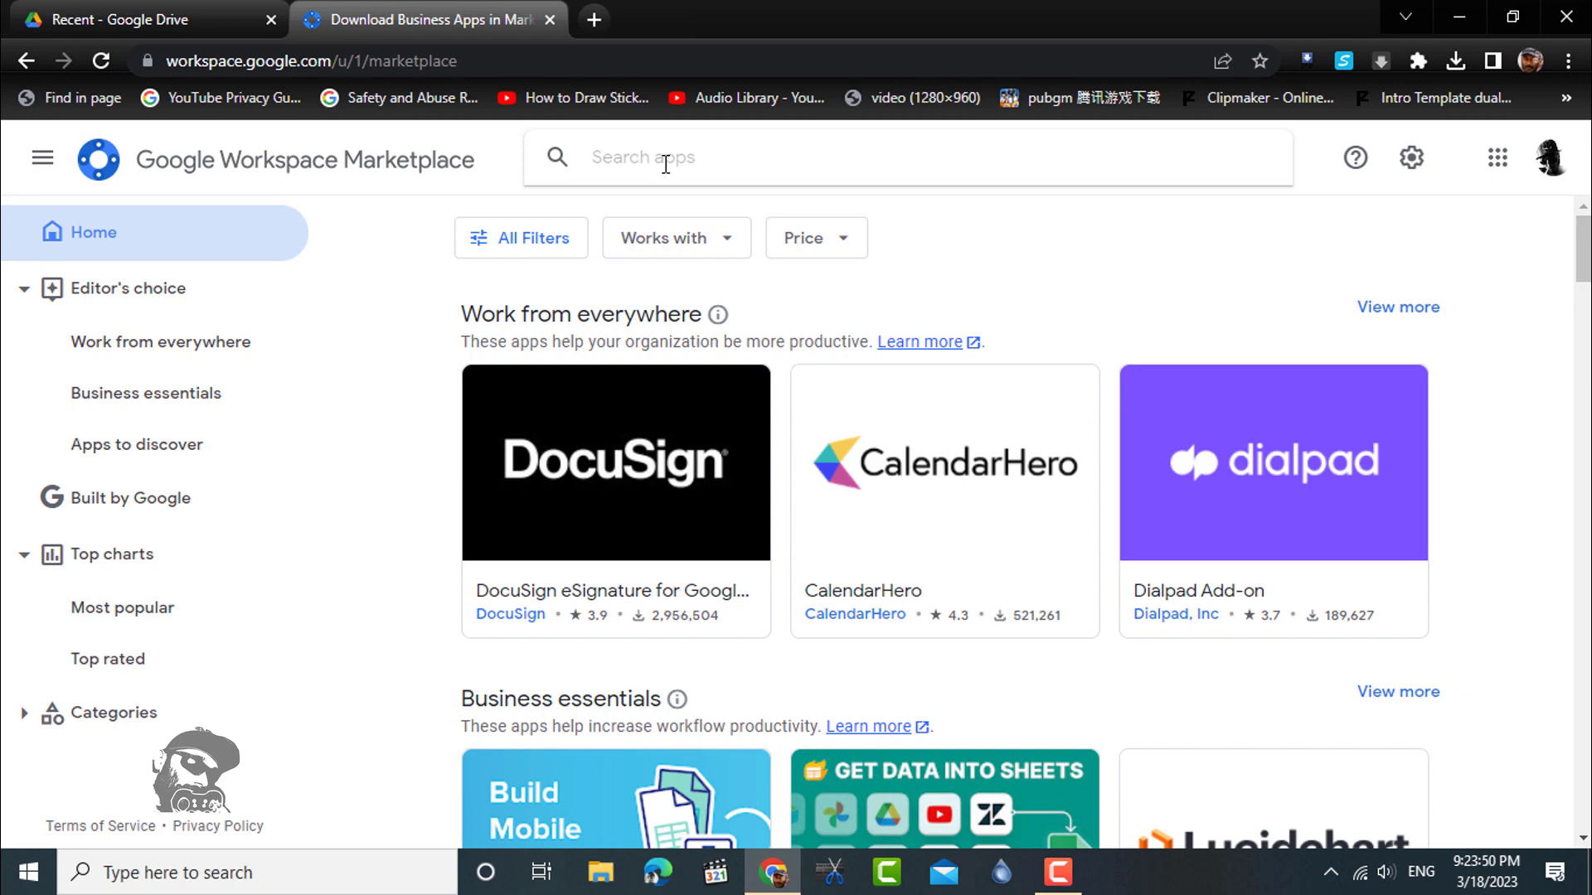
type("duplic")
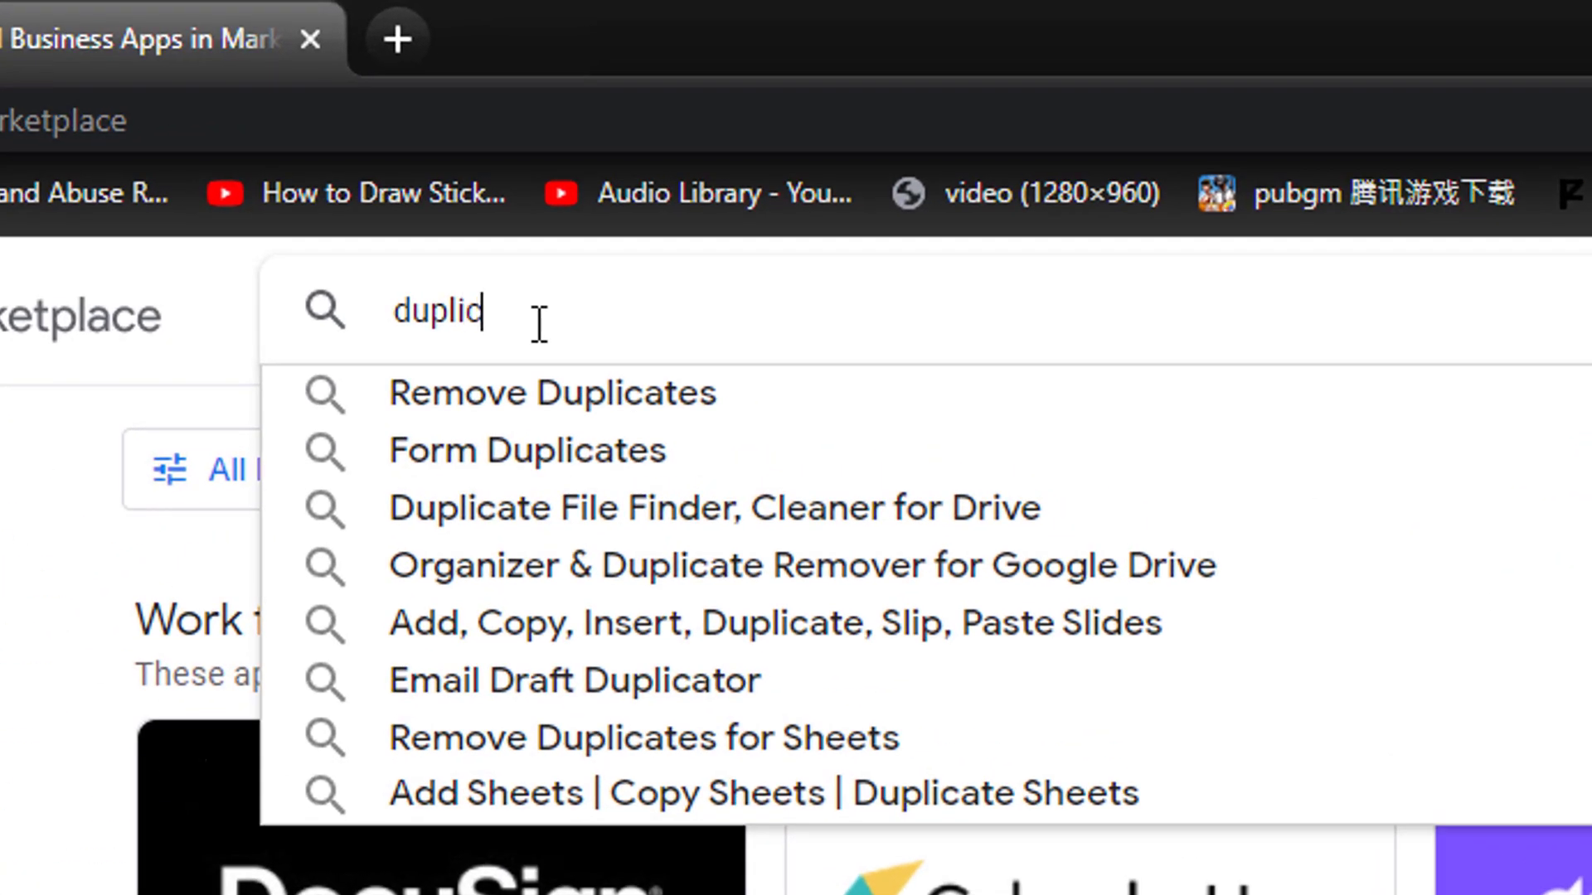
type("ate")
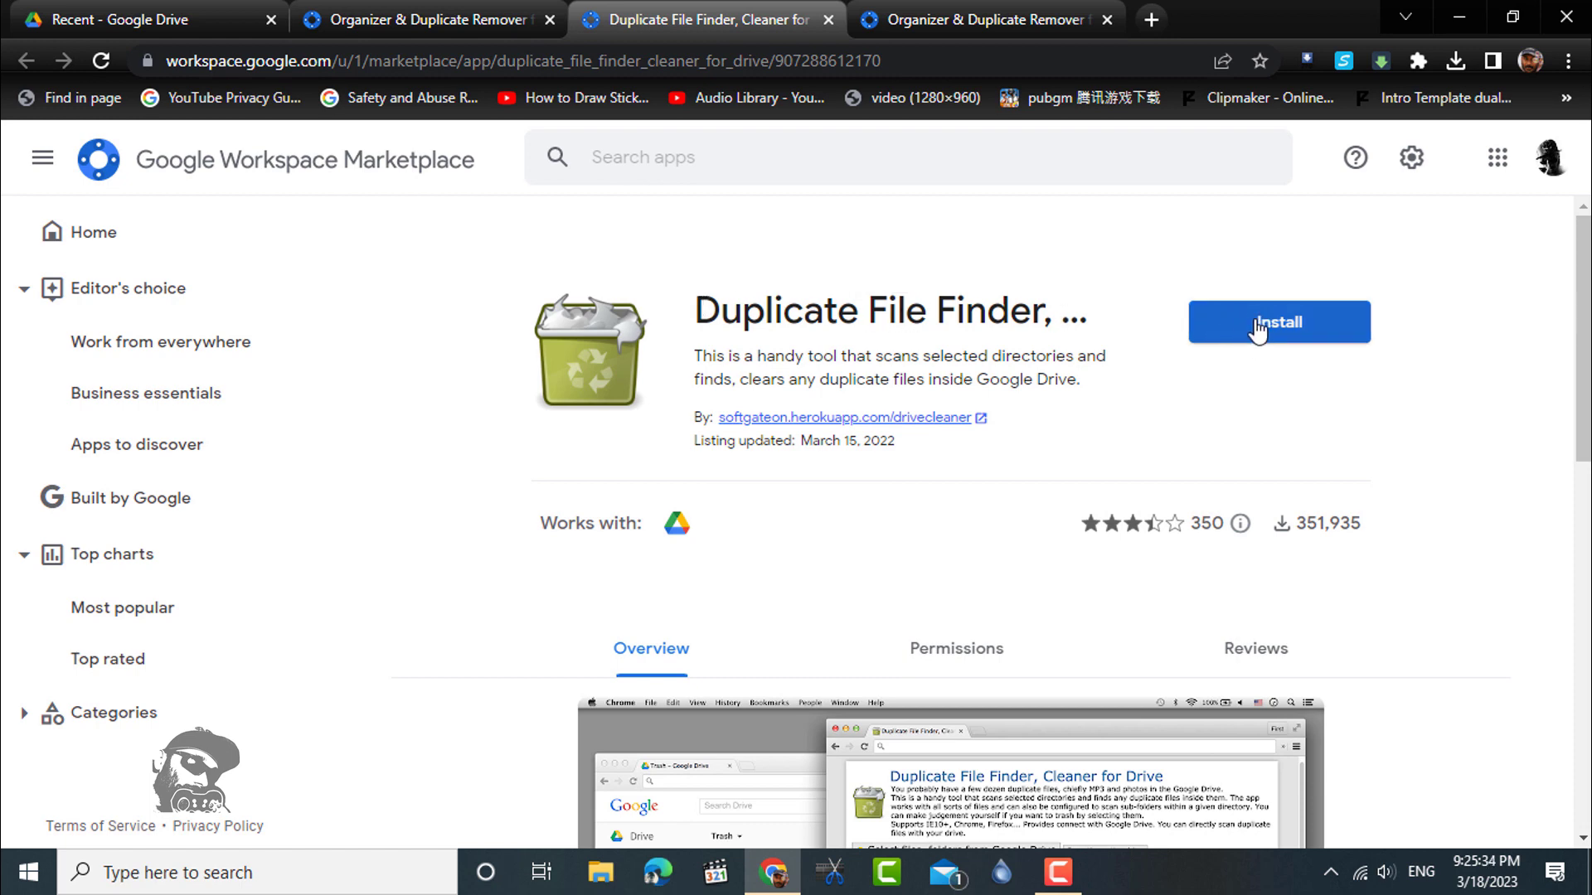
Start installing Duplicate File Finder, Cleaner for Drive with the signed-in Google account.
left_click(1260, 330)
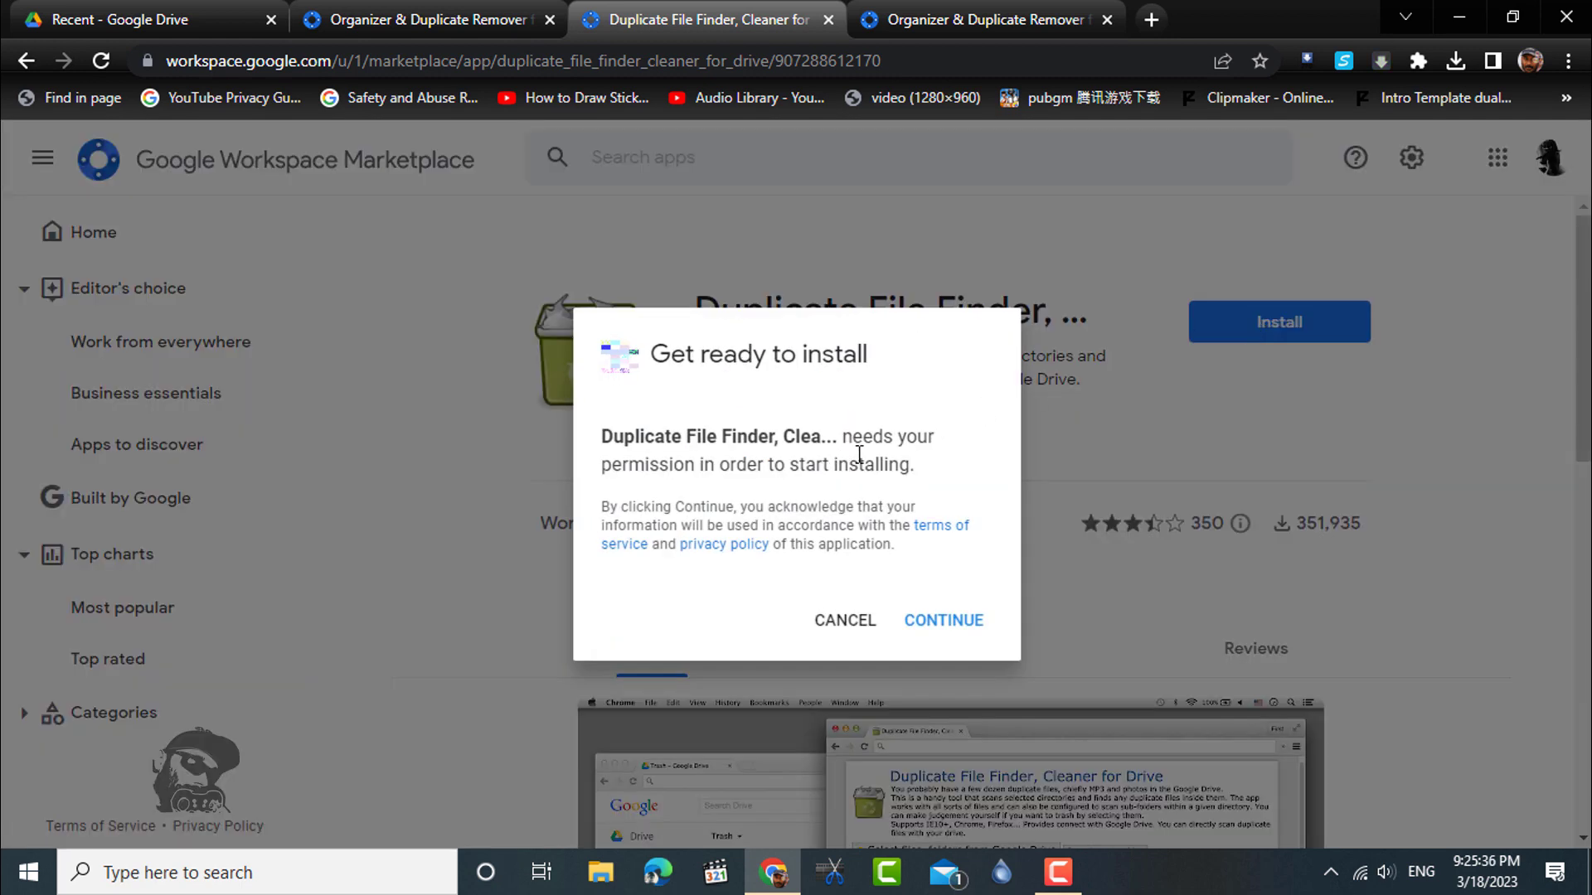
left_click(954, 626)
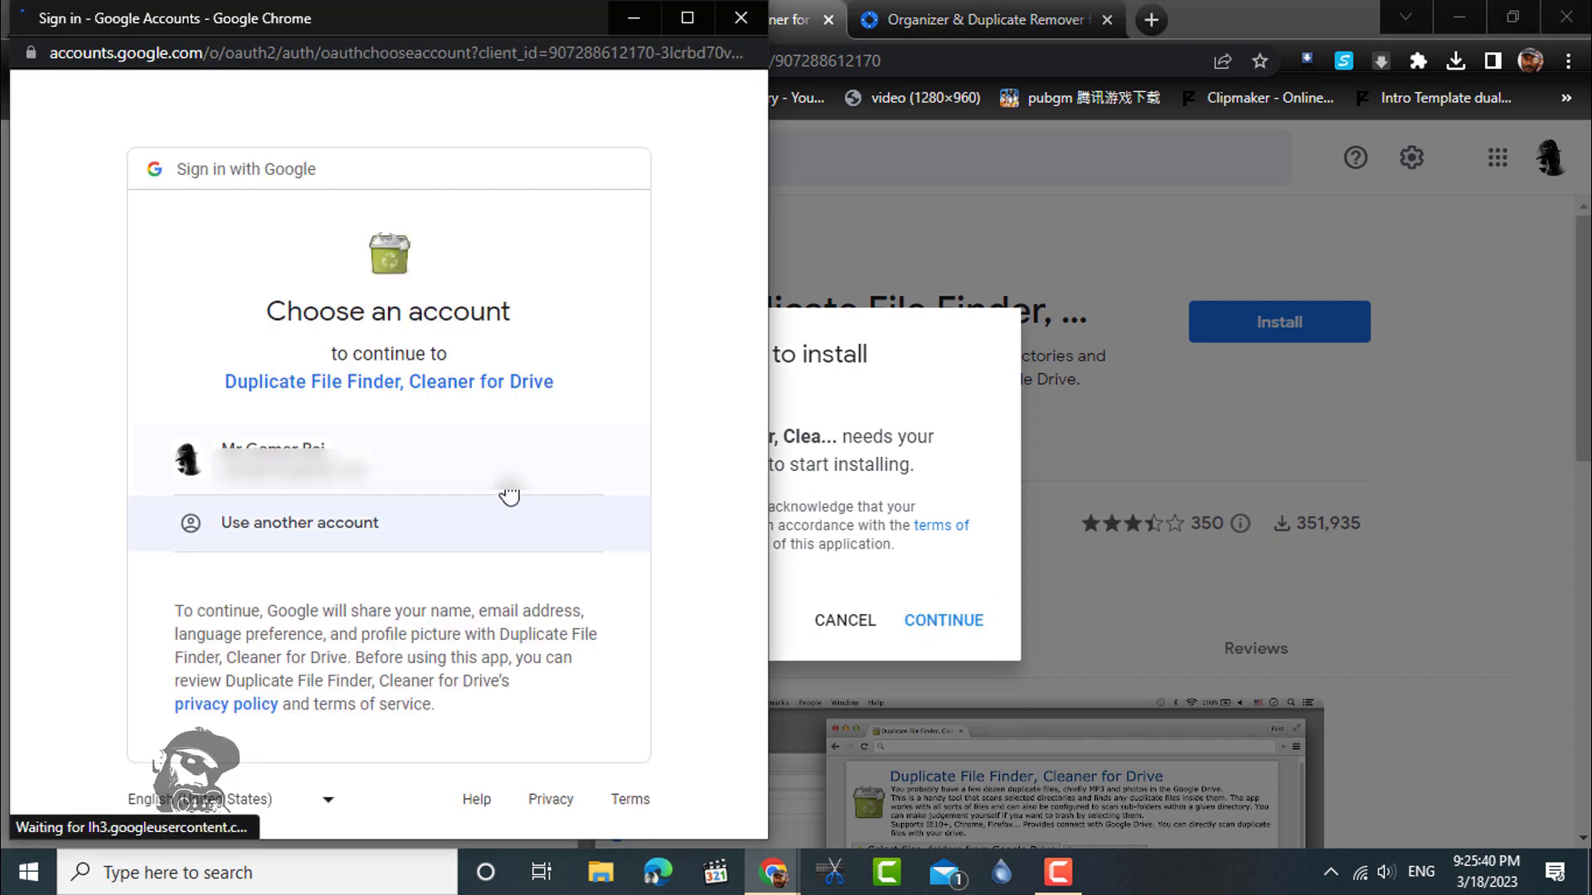
left_click(450, 473)
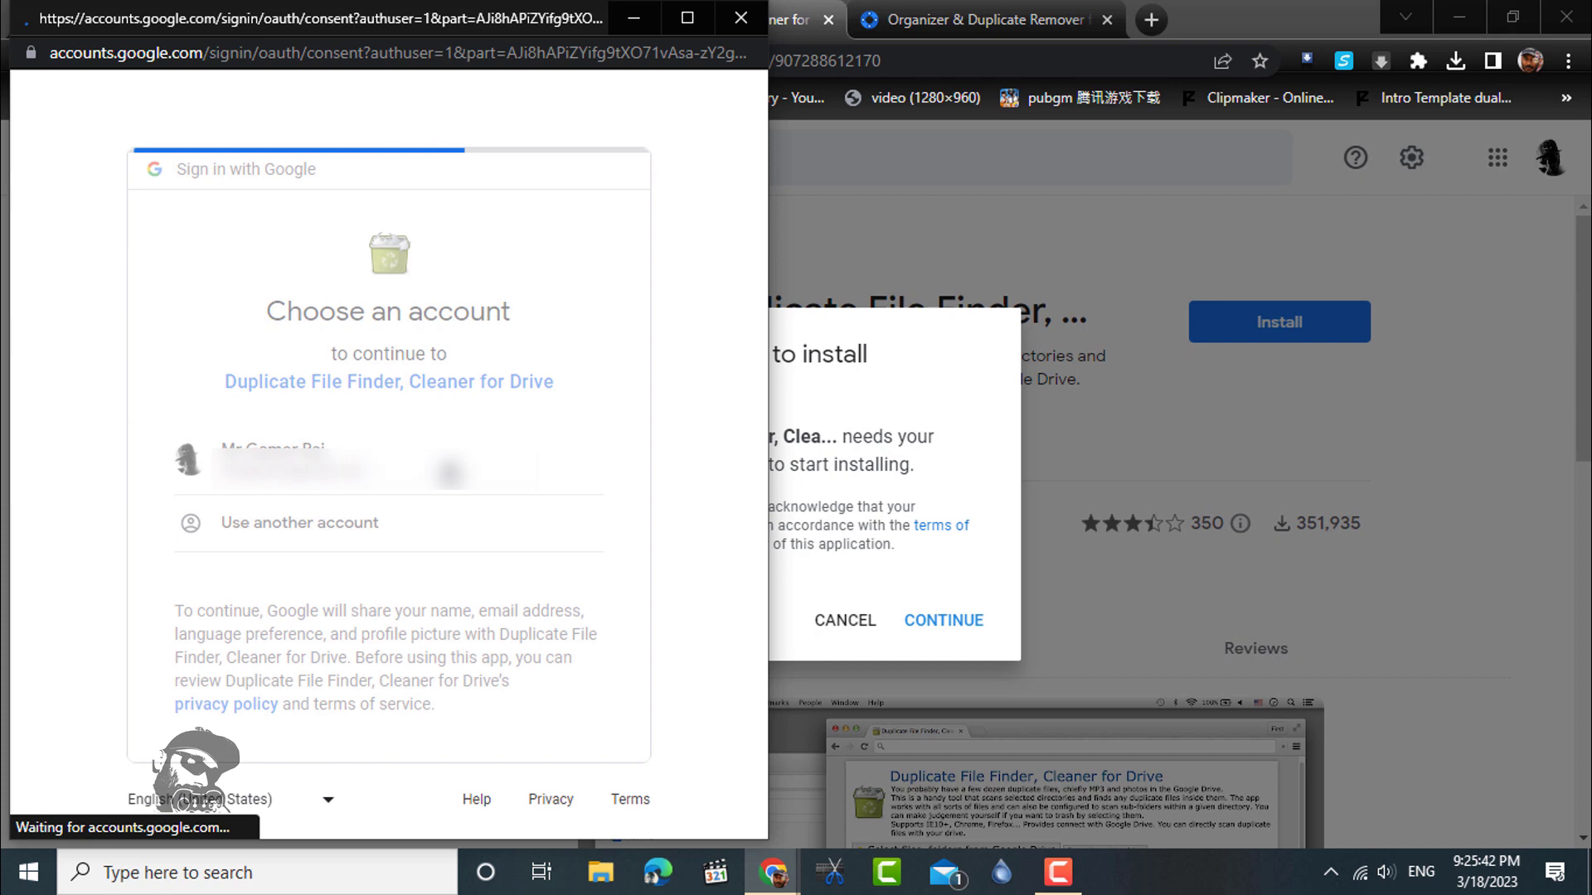
Allow the app to see, edit and connect to Drive files, then dismiss the installed confirmation.
scroll(450, 473, "down", 4)
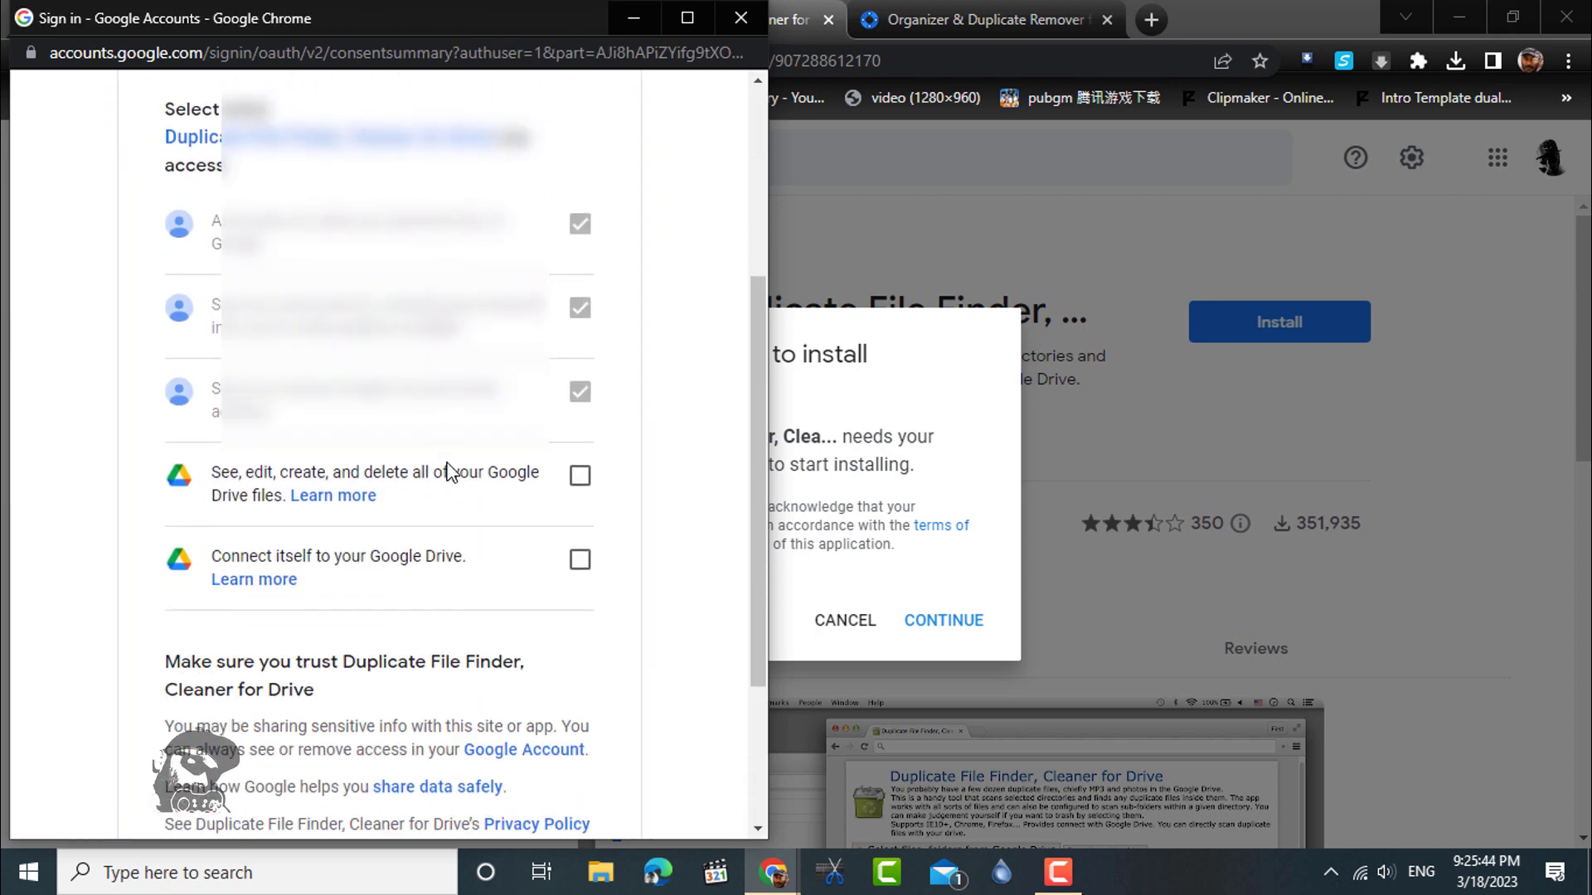
left_click(579, 479)
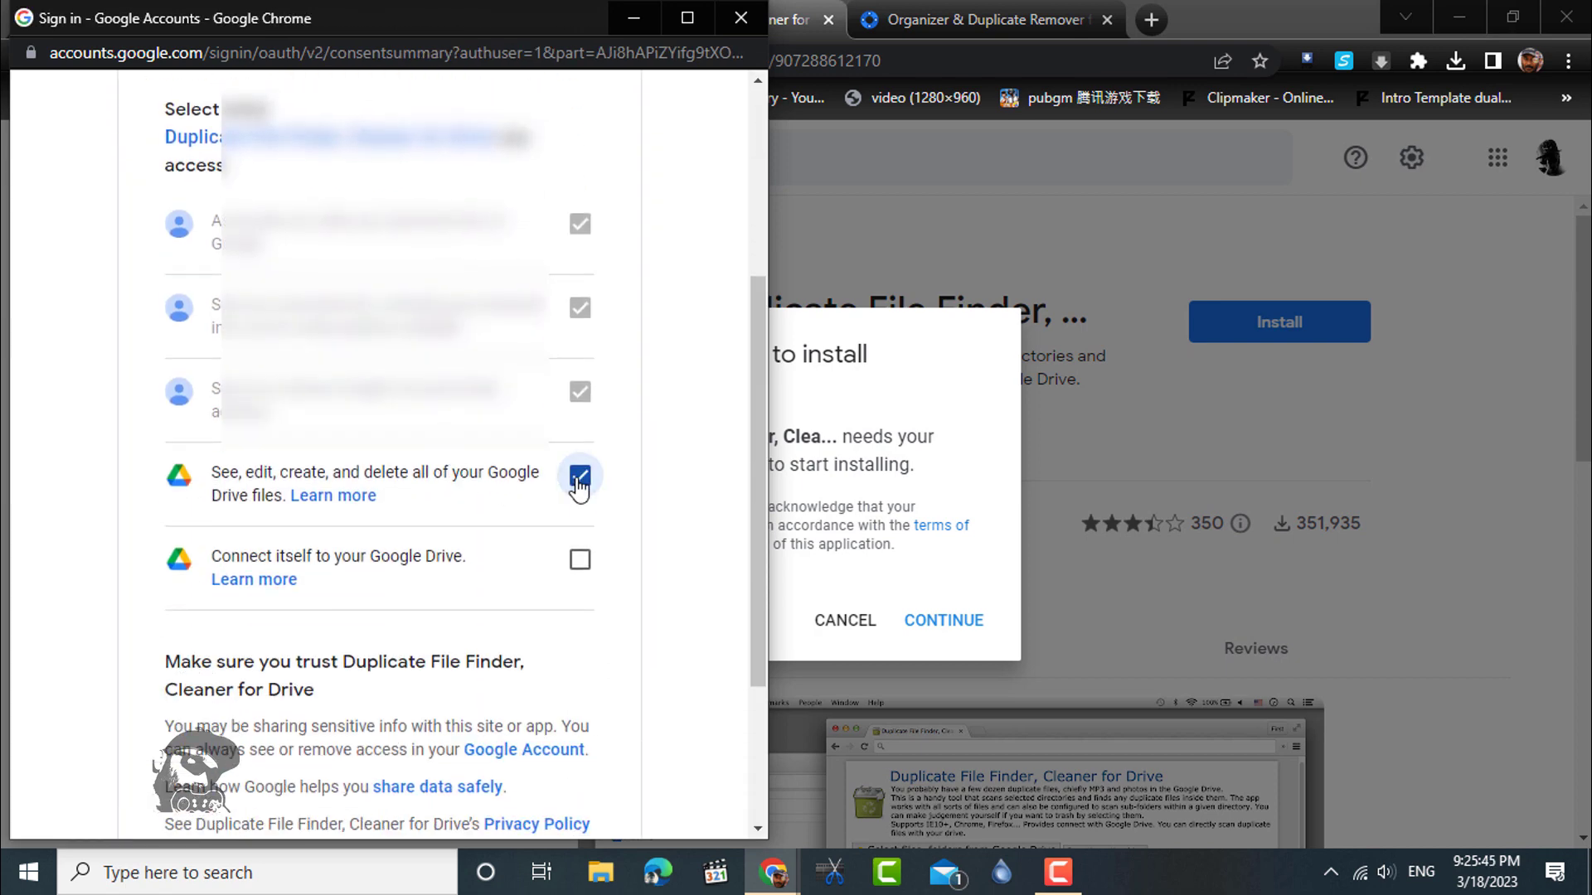
left_click(579, 564)
scroll(583, 569, "down", 3)
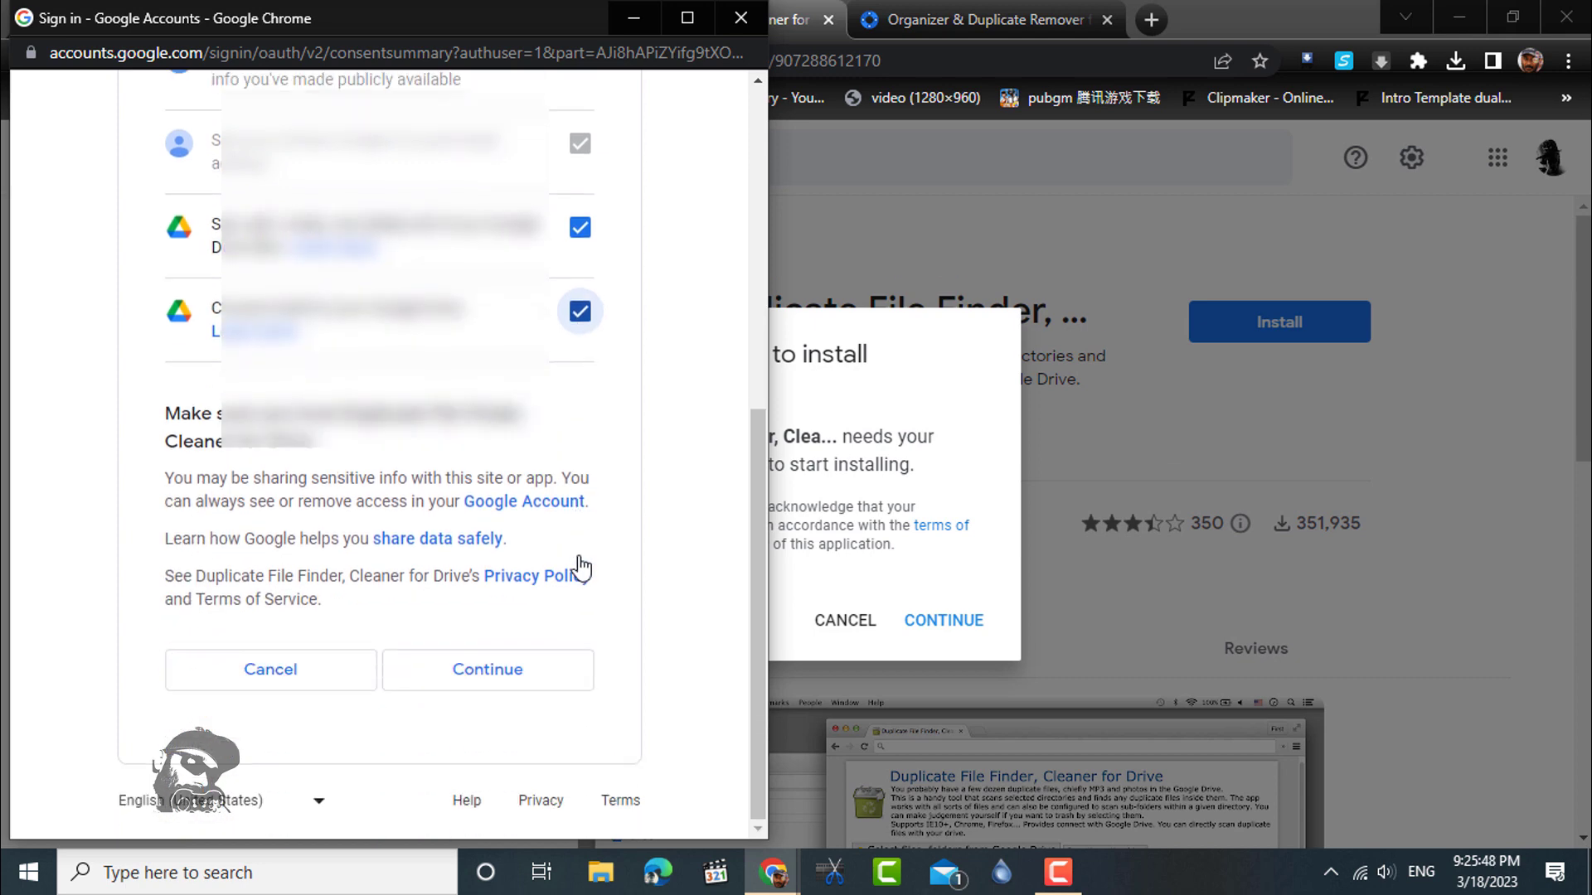
left_click(514, 665)
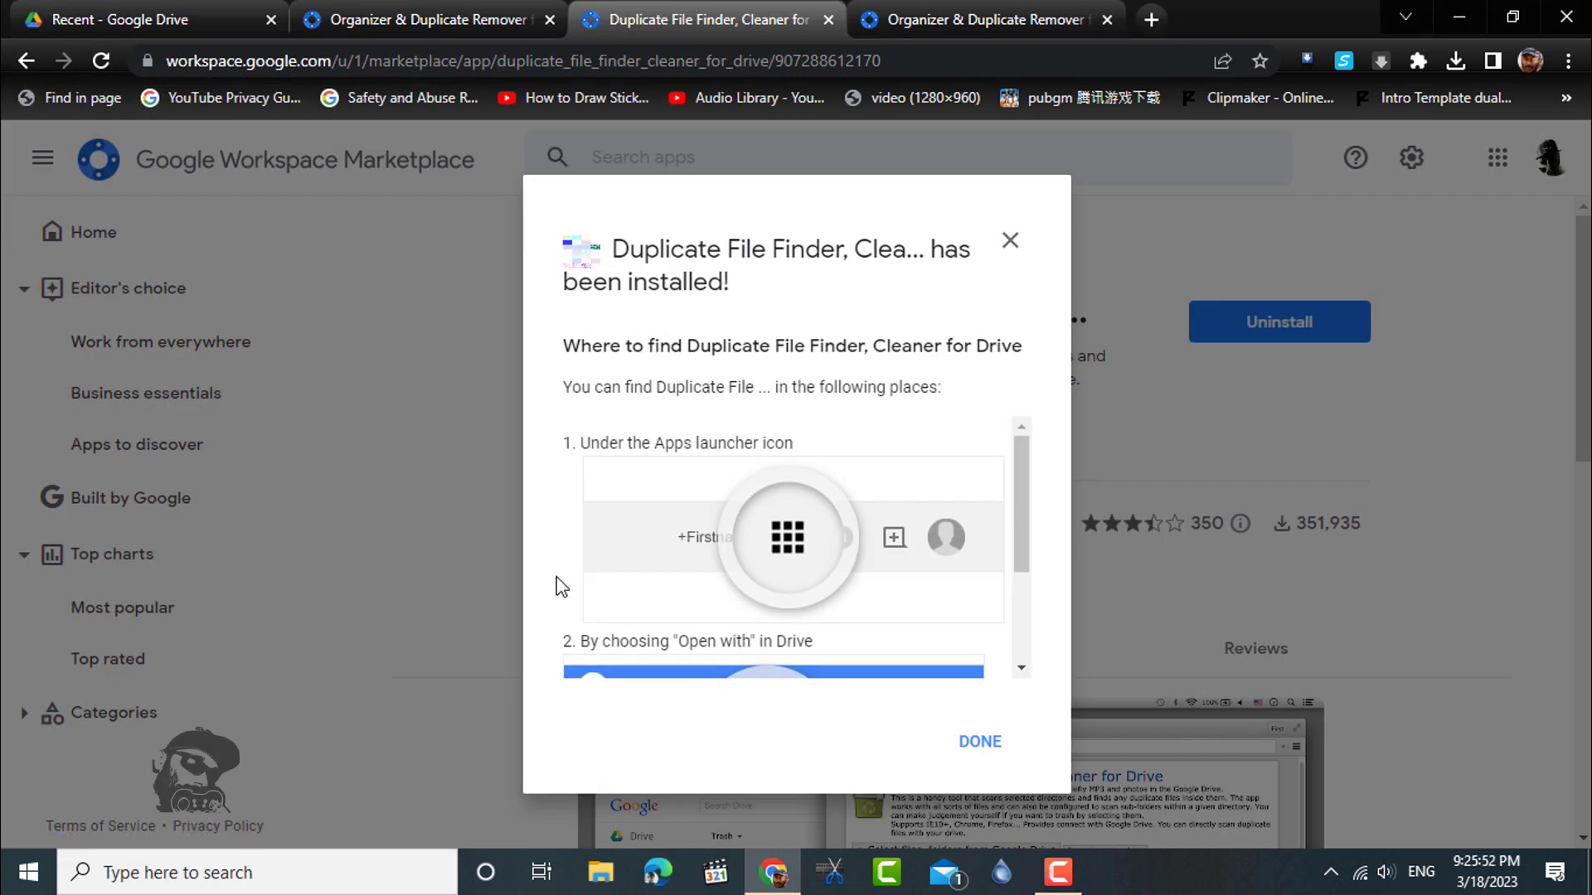
left_click(1496, 164)
Dismiss the cookie notice, scan the entire drive, and review the 1029-file duplicate results.
scroll(1360, 359, "down", 15)
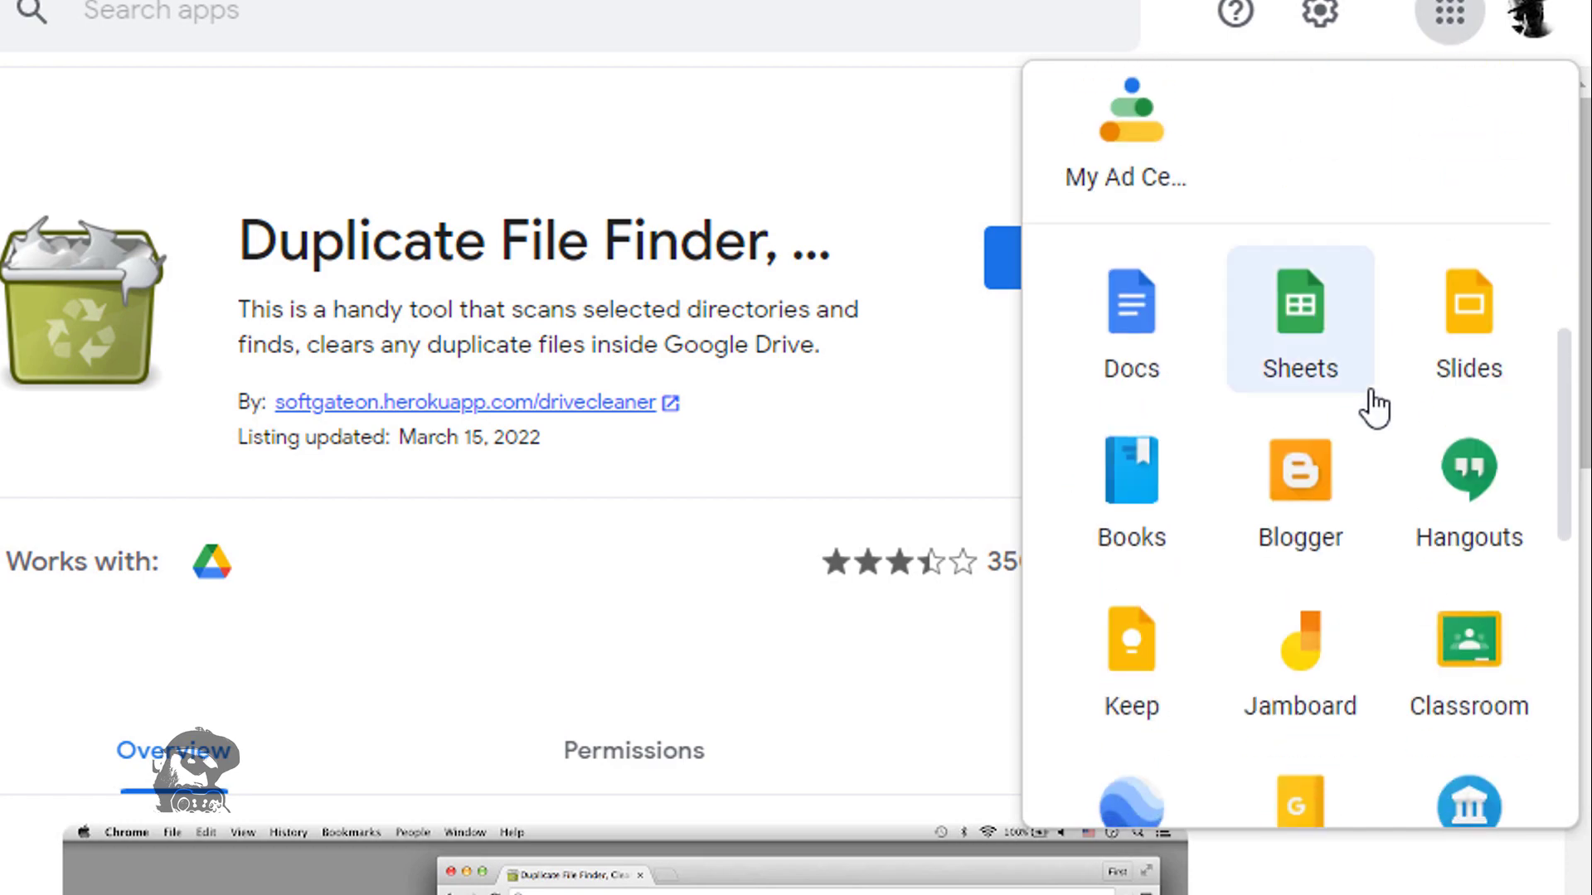
scroll(1371, 395, "down", 3)
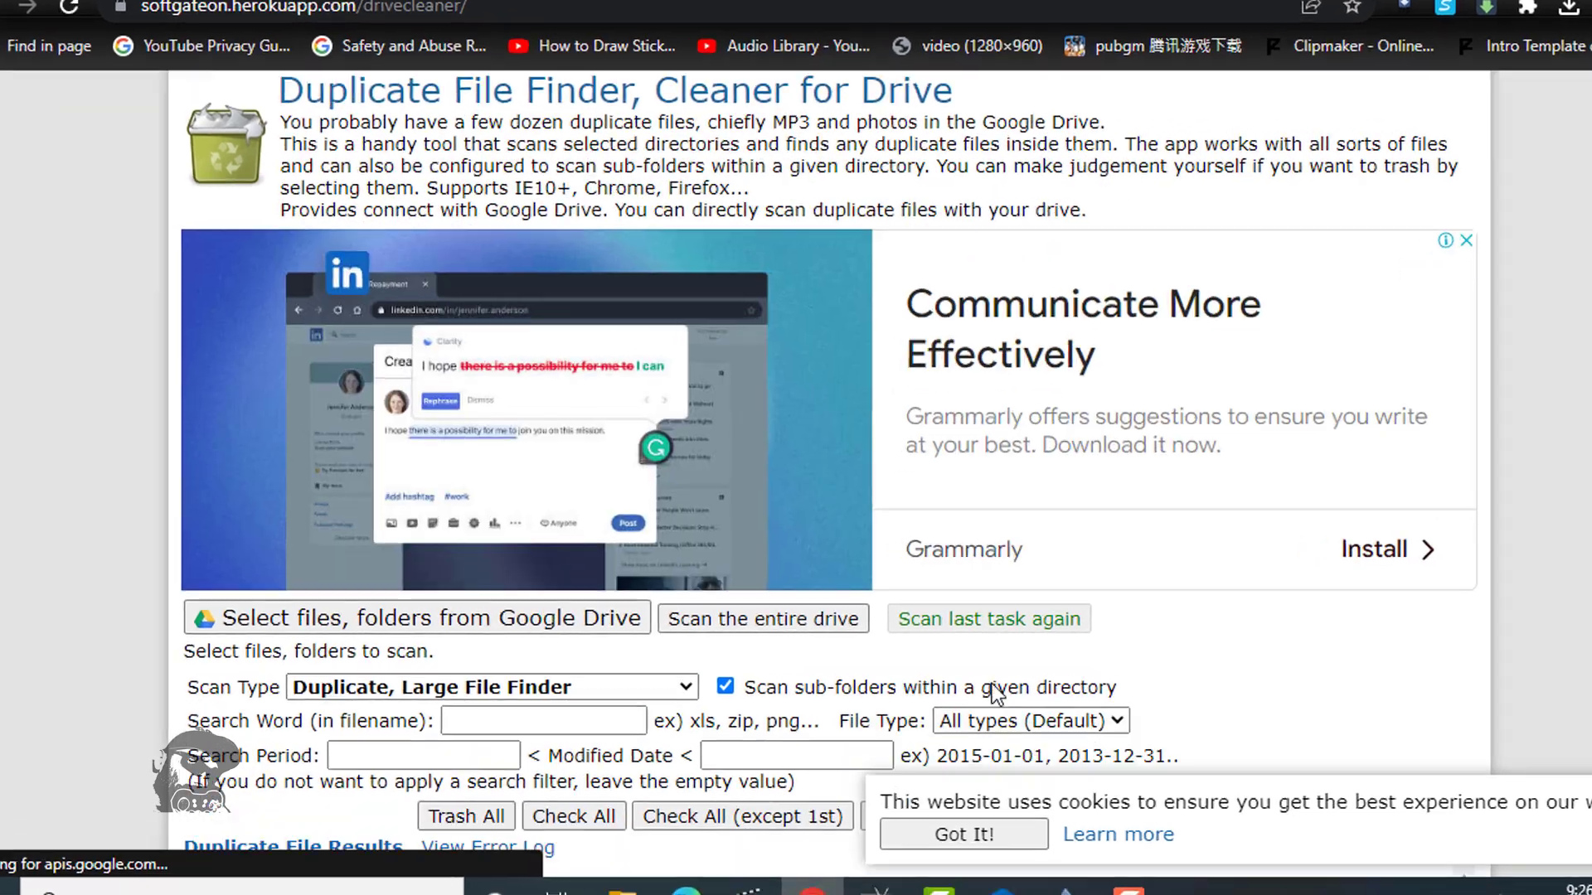
left_click(862, 810)
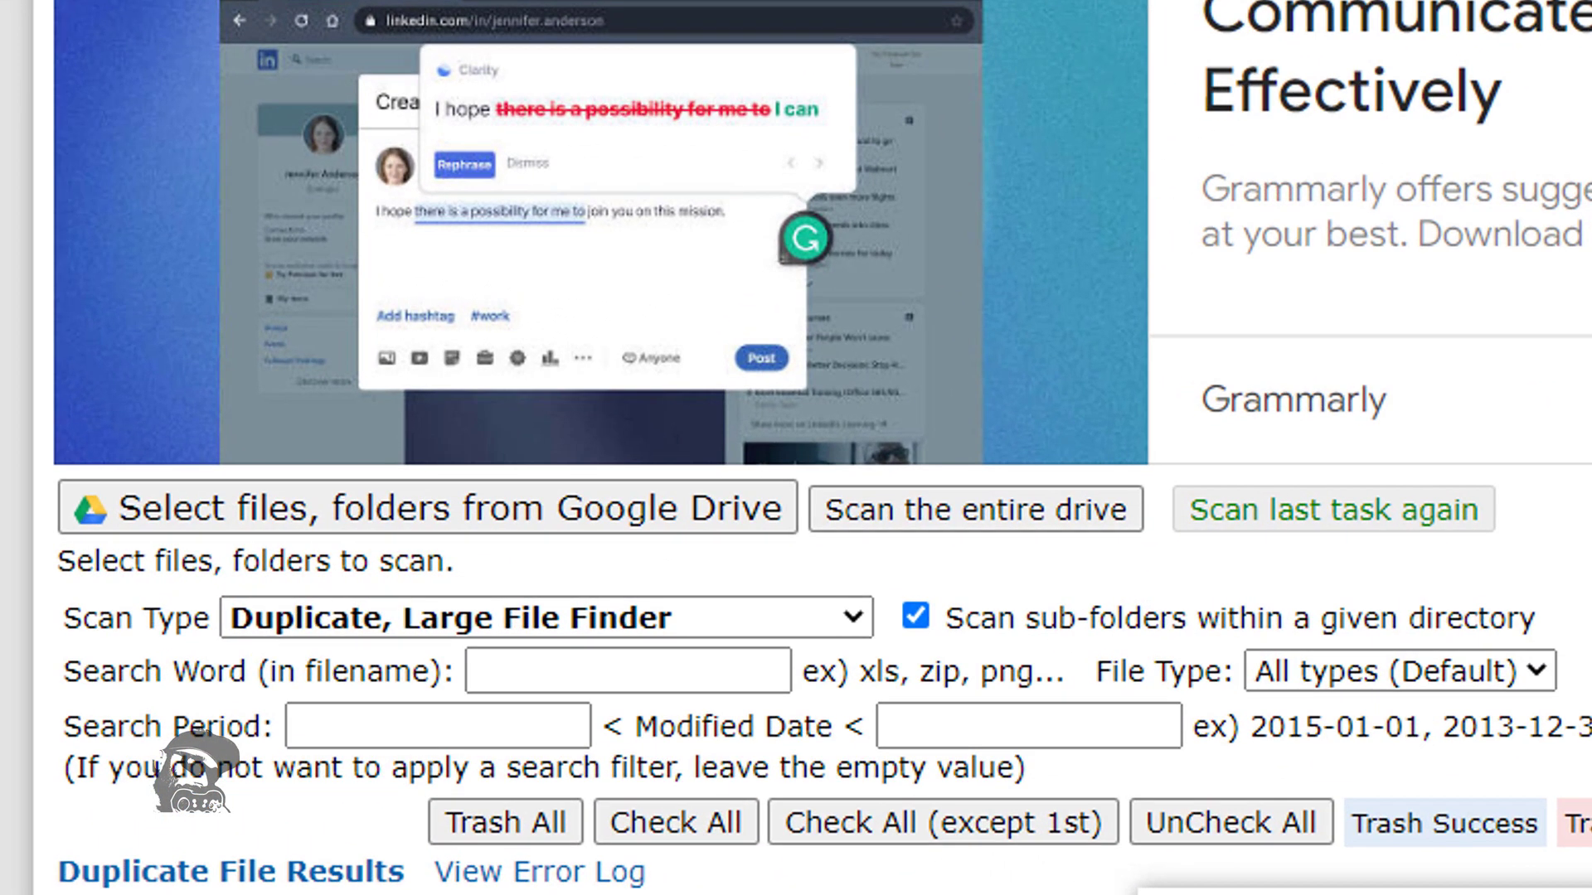
left_click(997, 528)
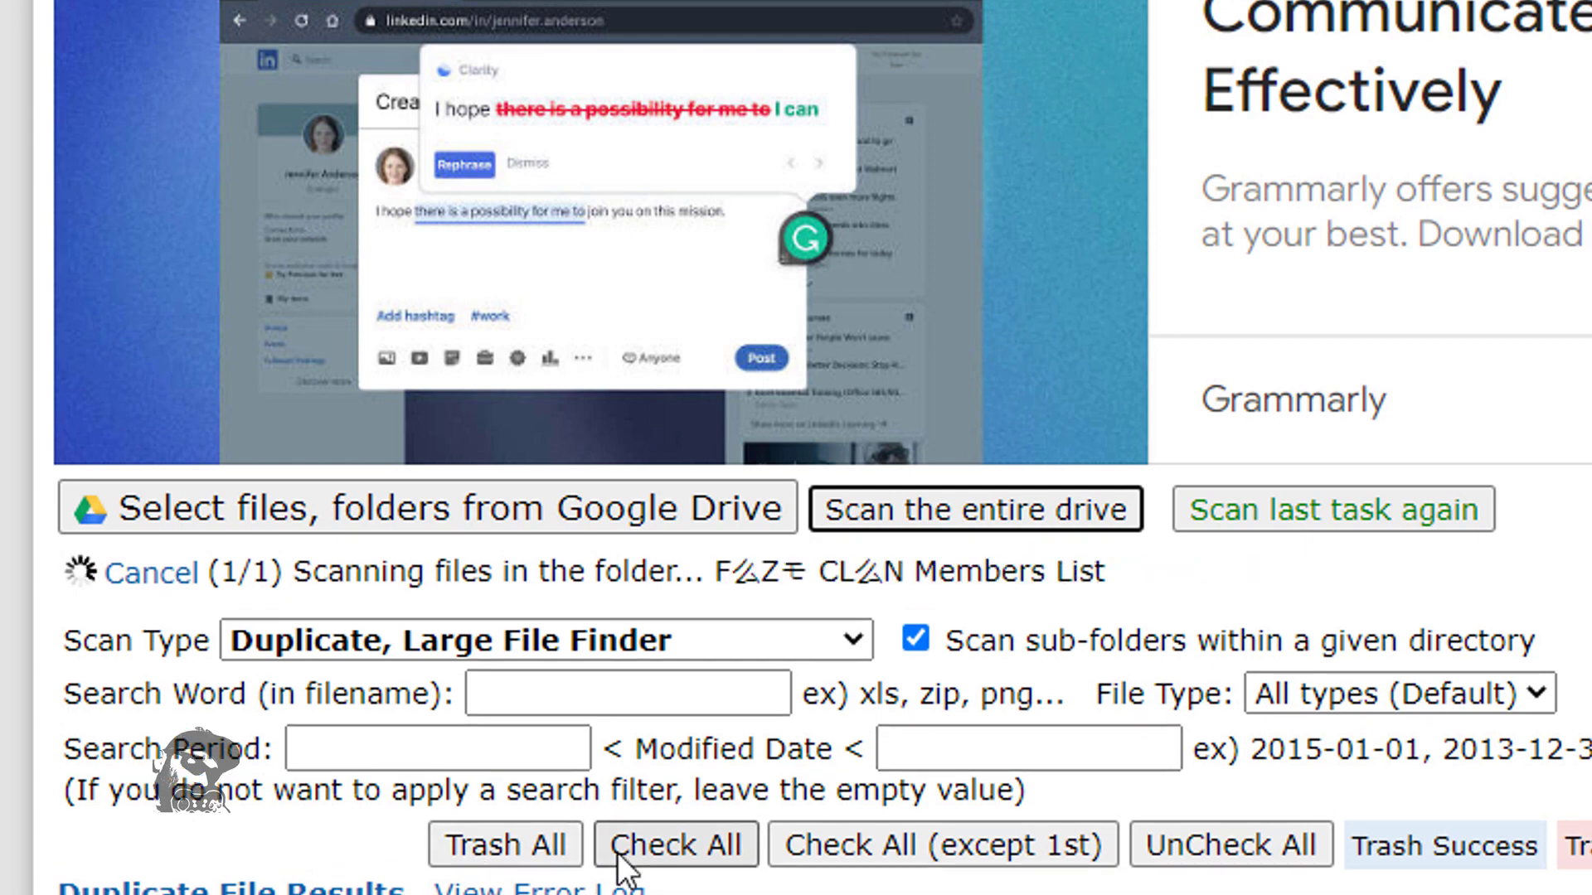
scroll(1074, 663, "down", 5)
scroll(796, 448, "up", 5)
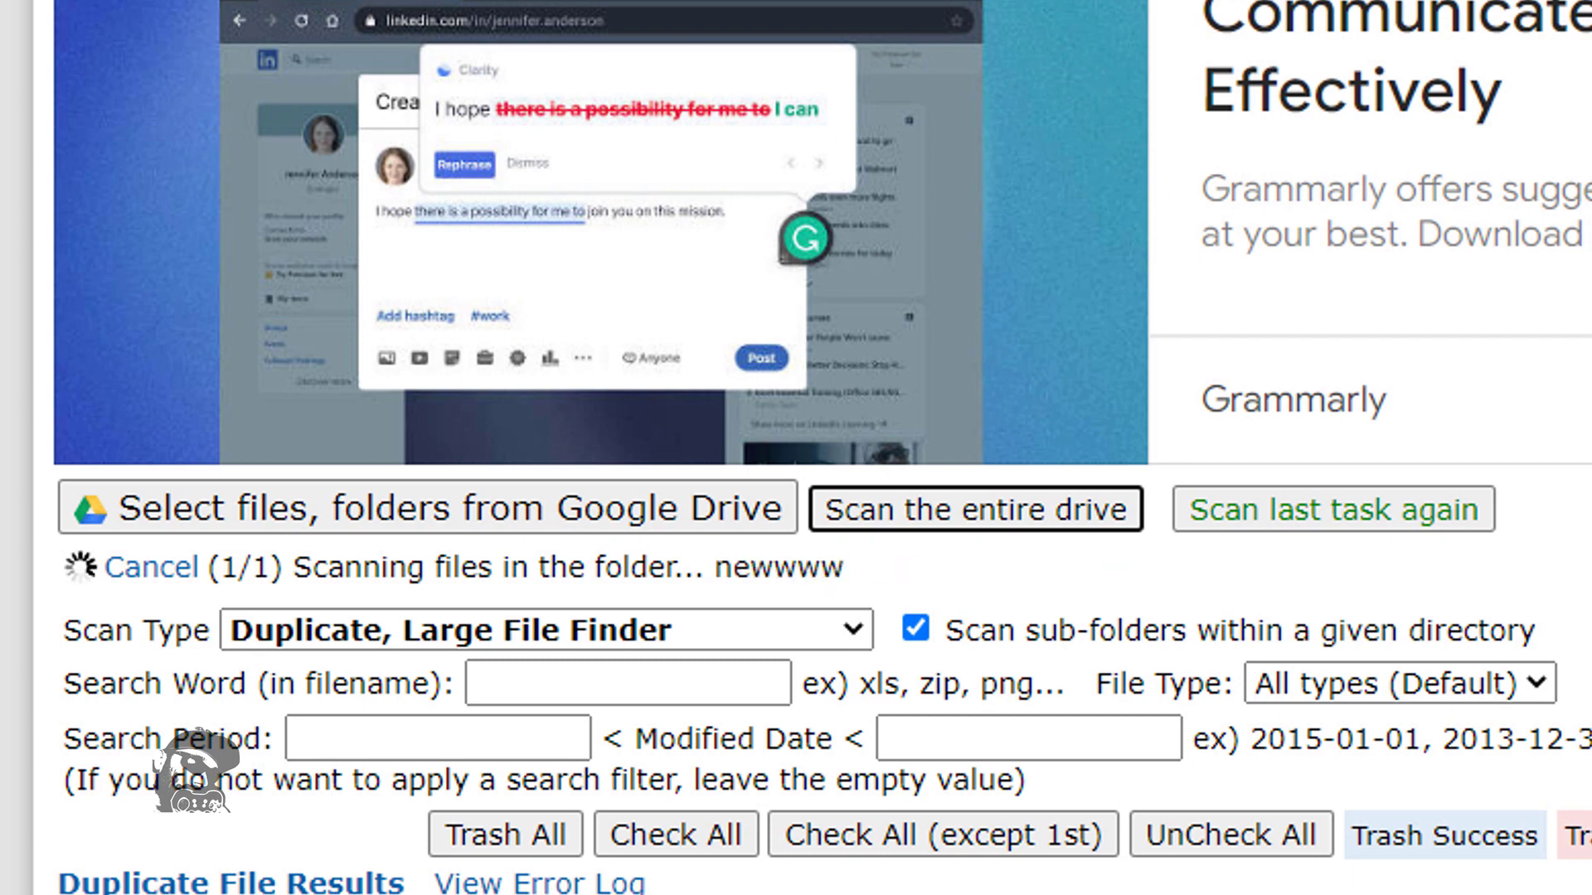
scroll(796, 447, "down", 5)
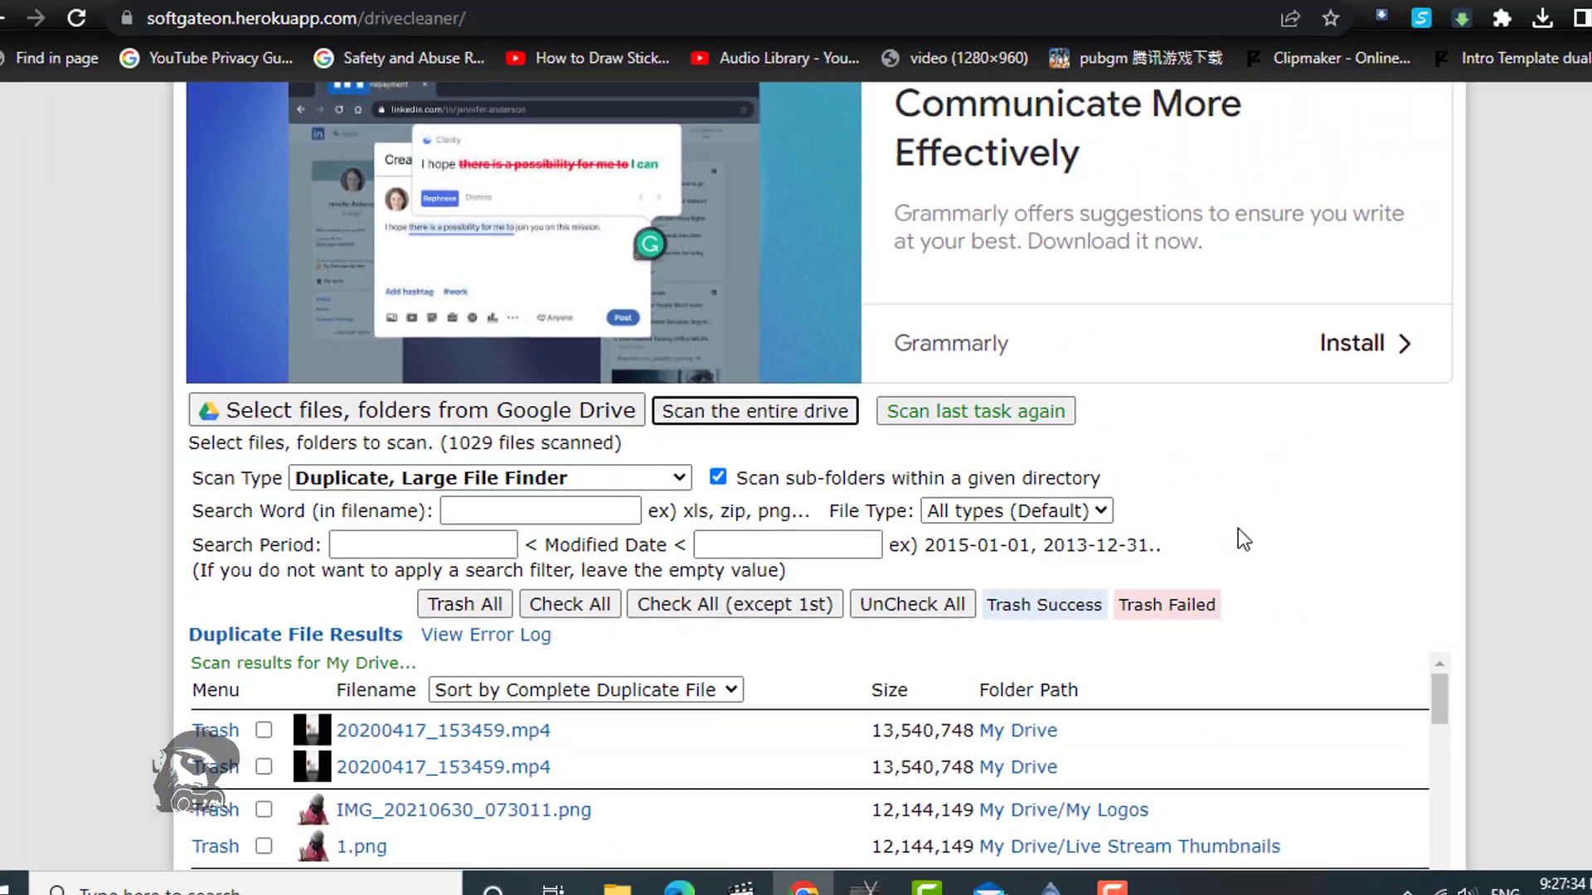
Check all duplicates except the first in each group and trash them, confirming with OK.
scroll(1292, 514, "down", 10)
scroll(1297, 526, "down", 4)
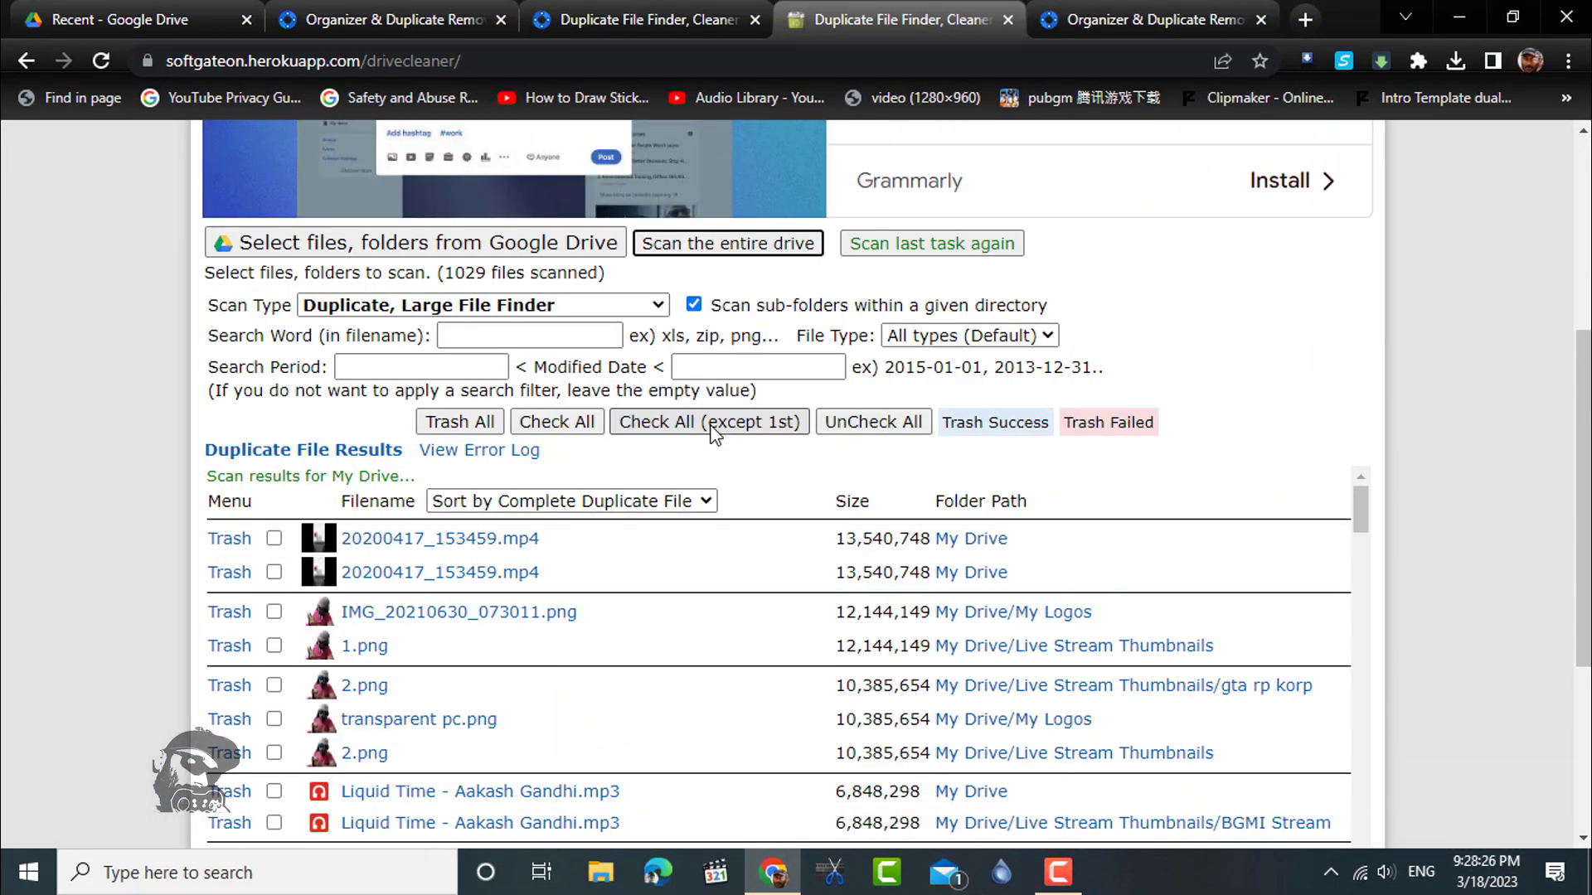
left_click(708, 421)
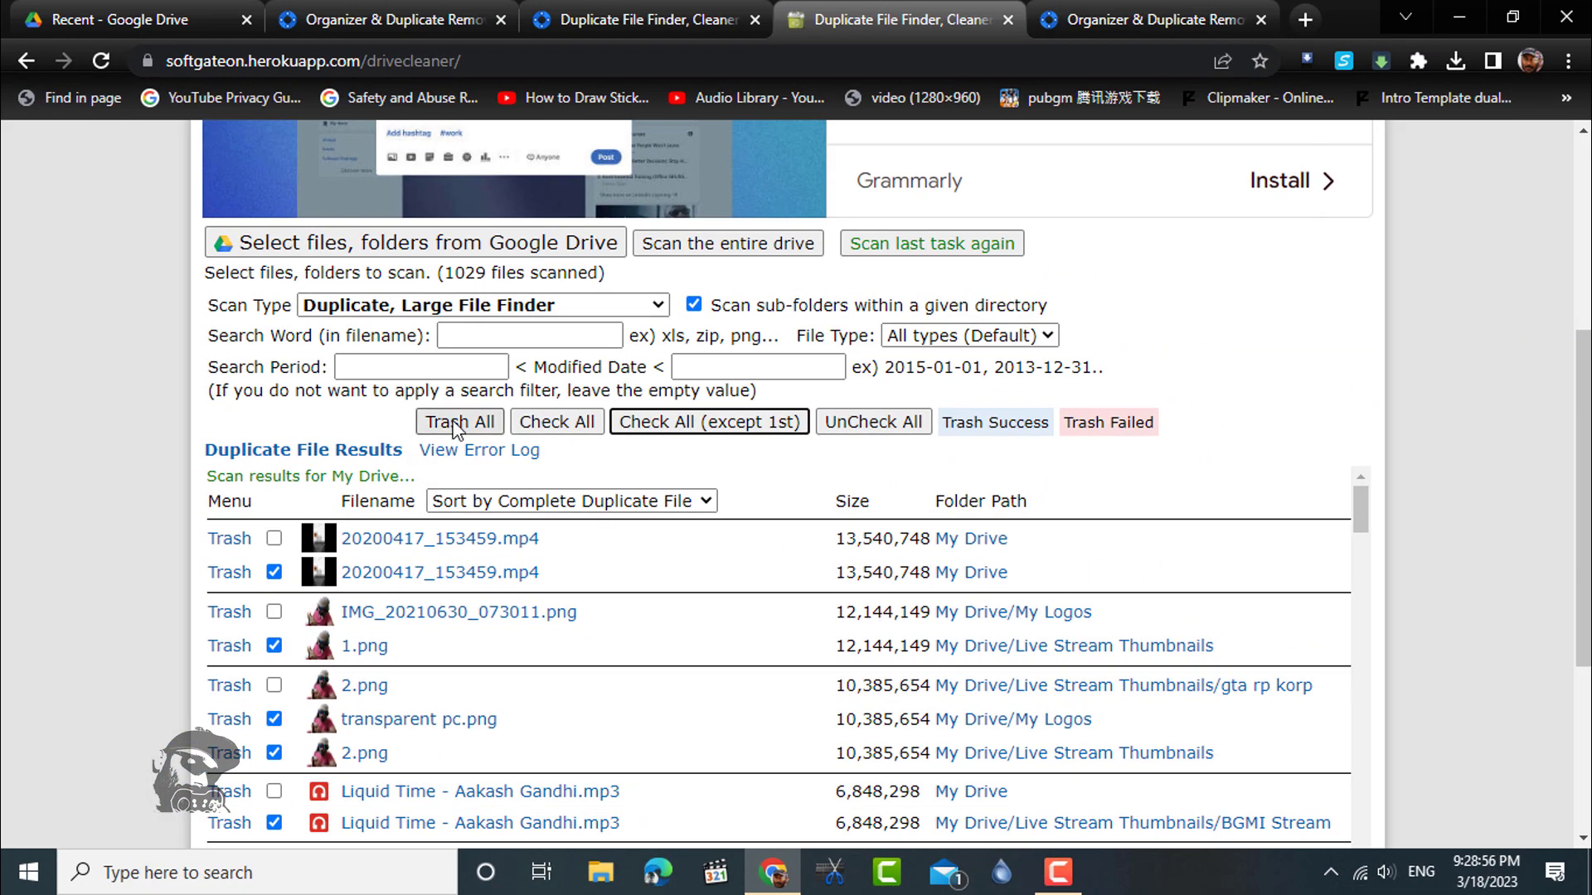
left_click(454, 423)
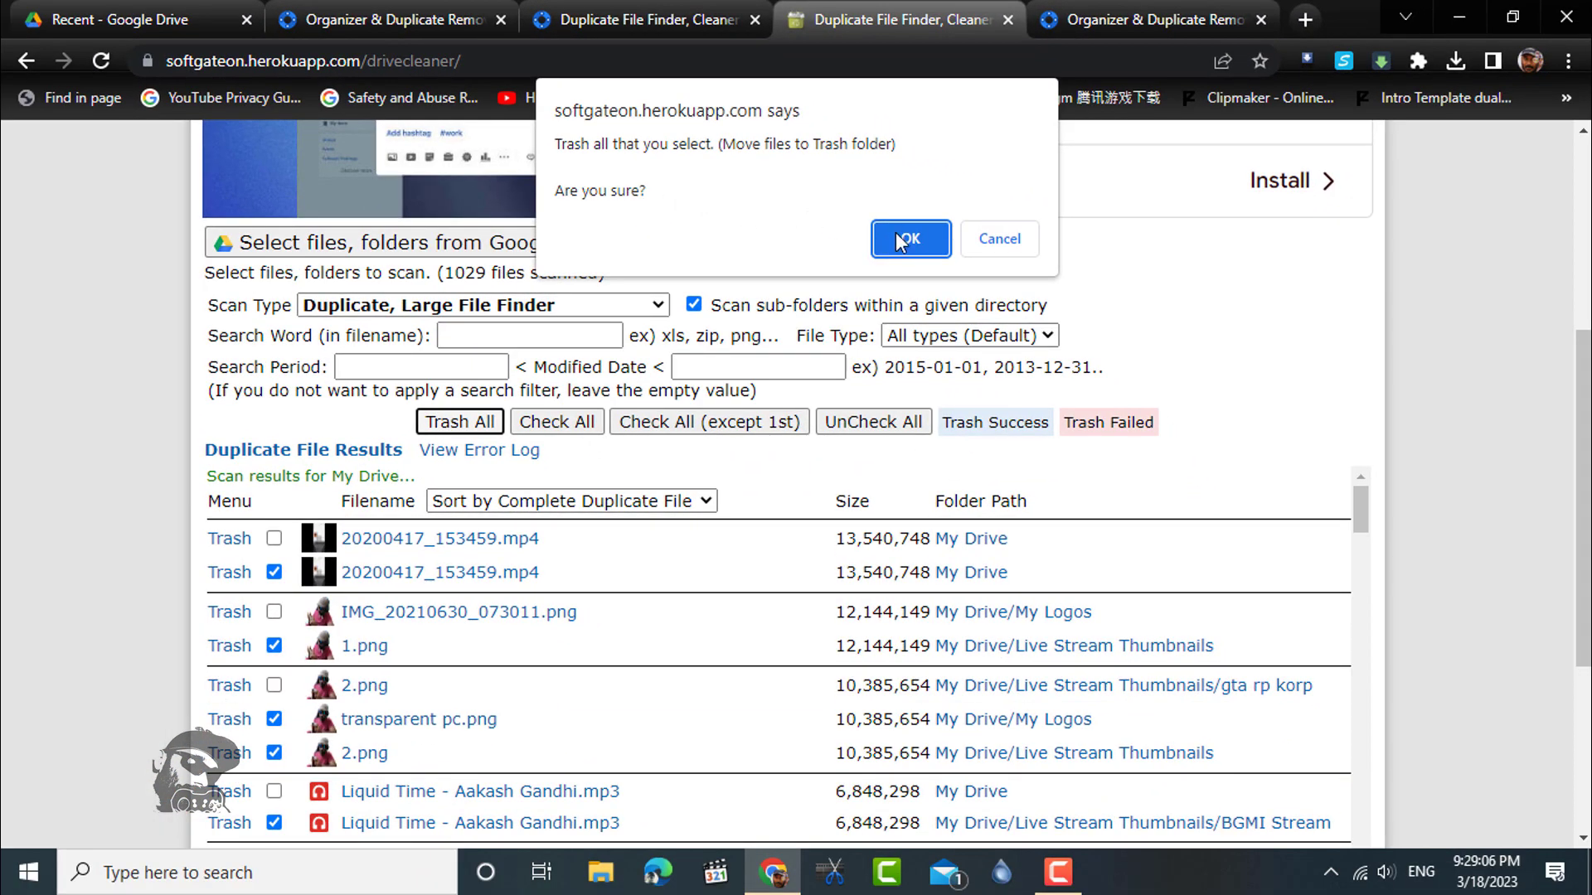
left_click(897, 240)
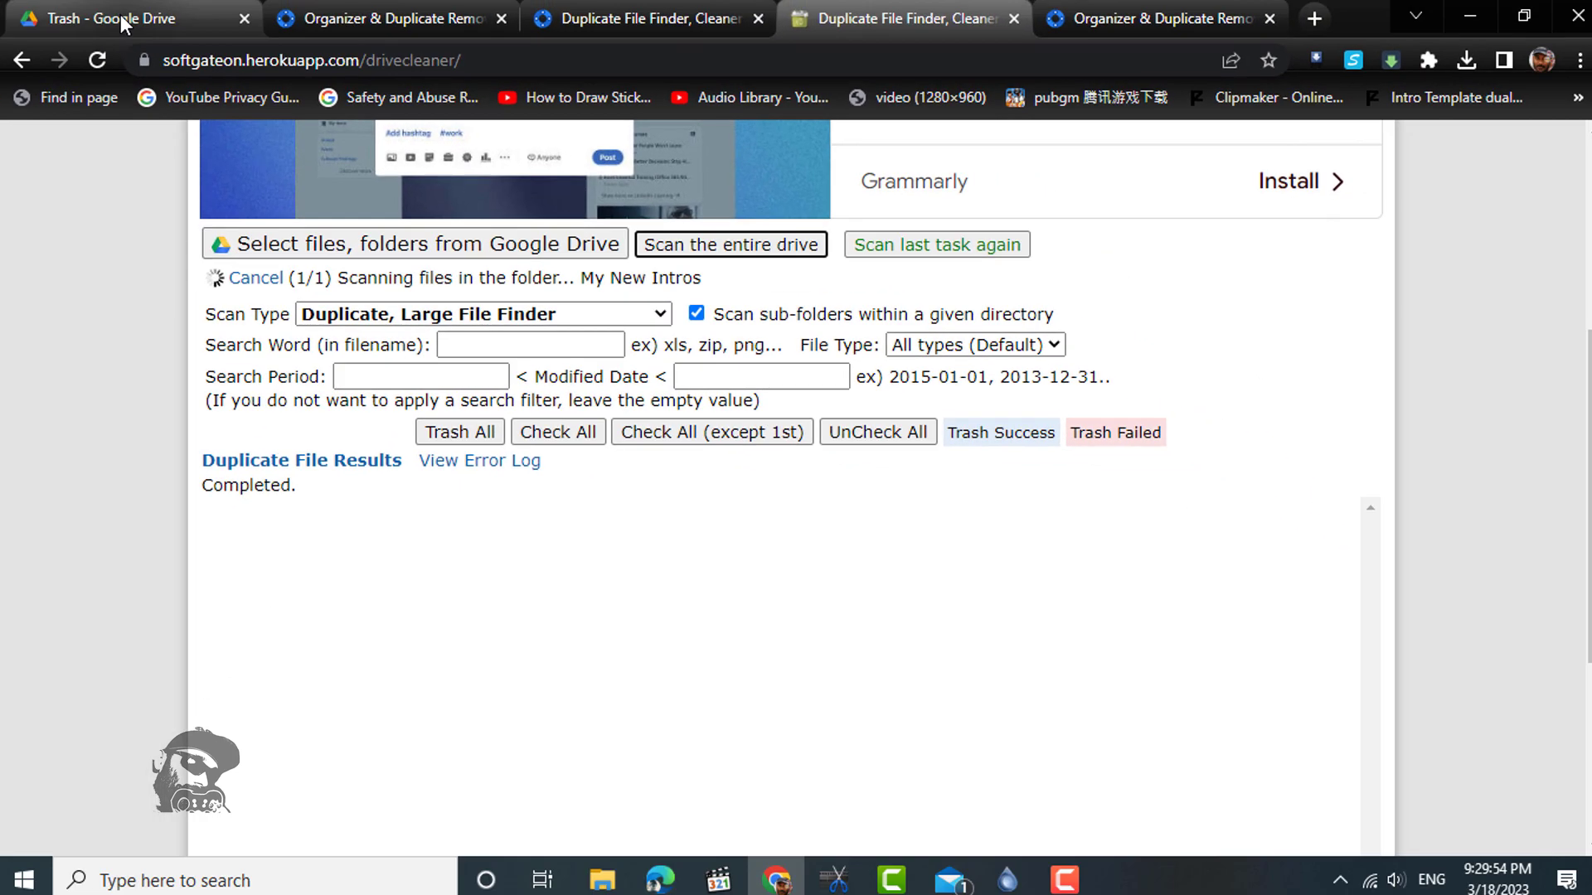
In the Google Drive Trash tab, permanently delete all trashed files.
left_click(121, 14)
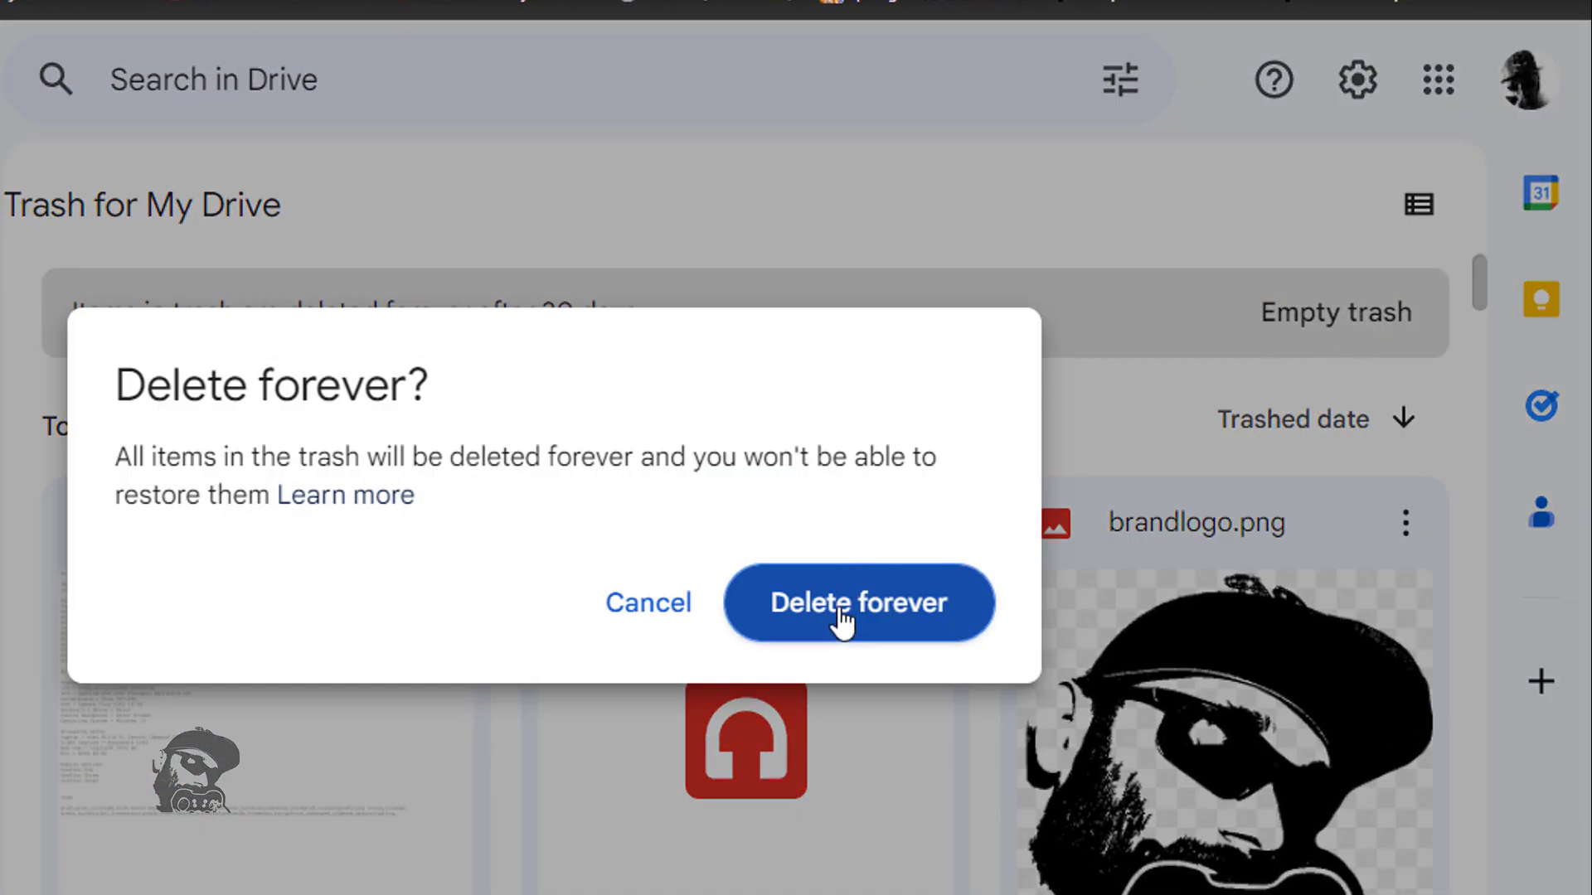
left_click(842, 624)
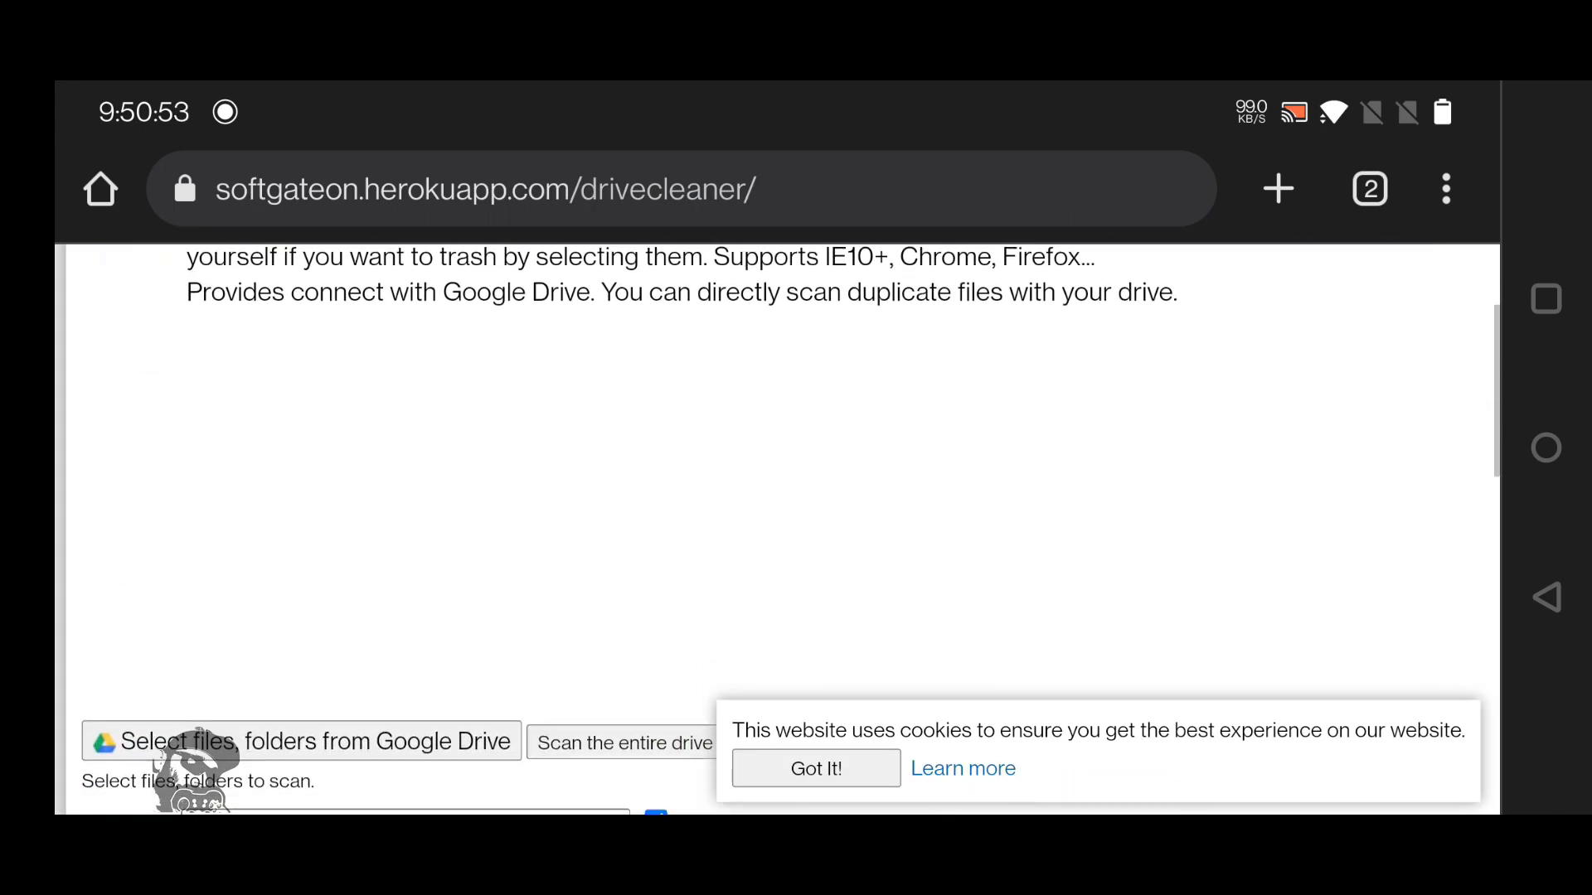
scroll(788, 529, "down", 3)
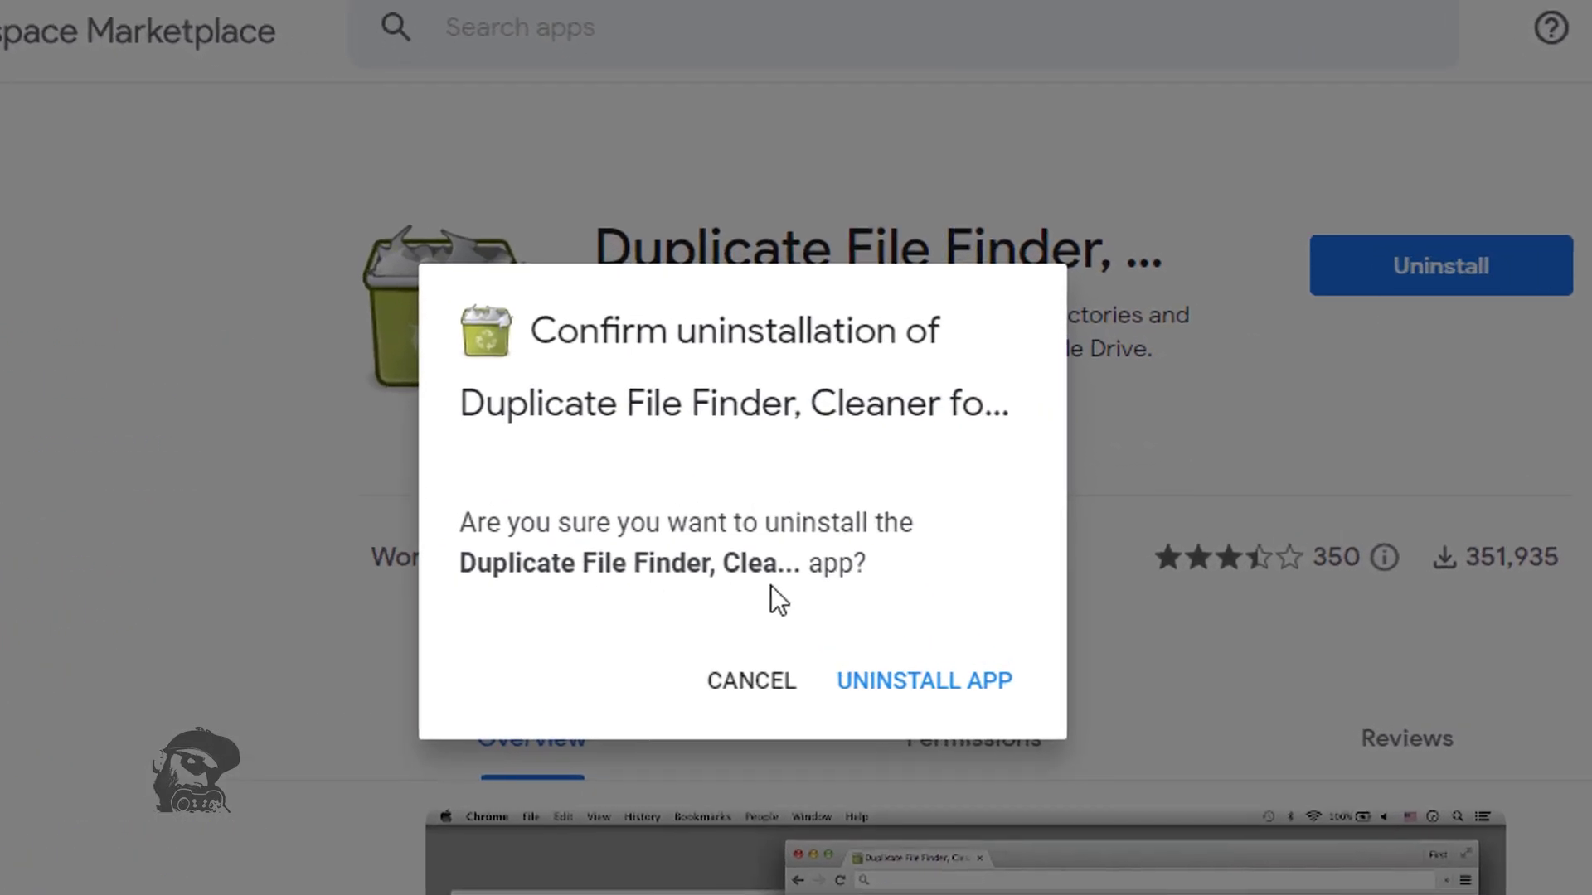
Confirm uninstalling Duplicate File Finder, Cleaner for Drive and check its listing offers Install again.
left_click(899, 681)
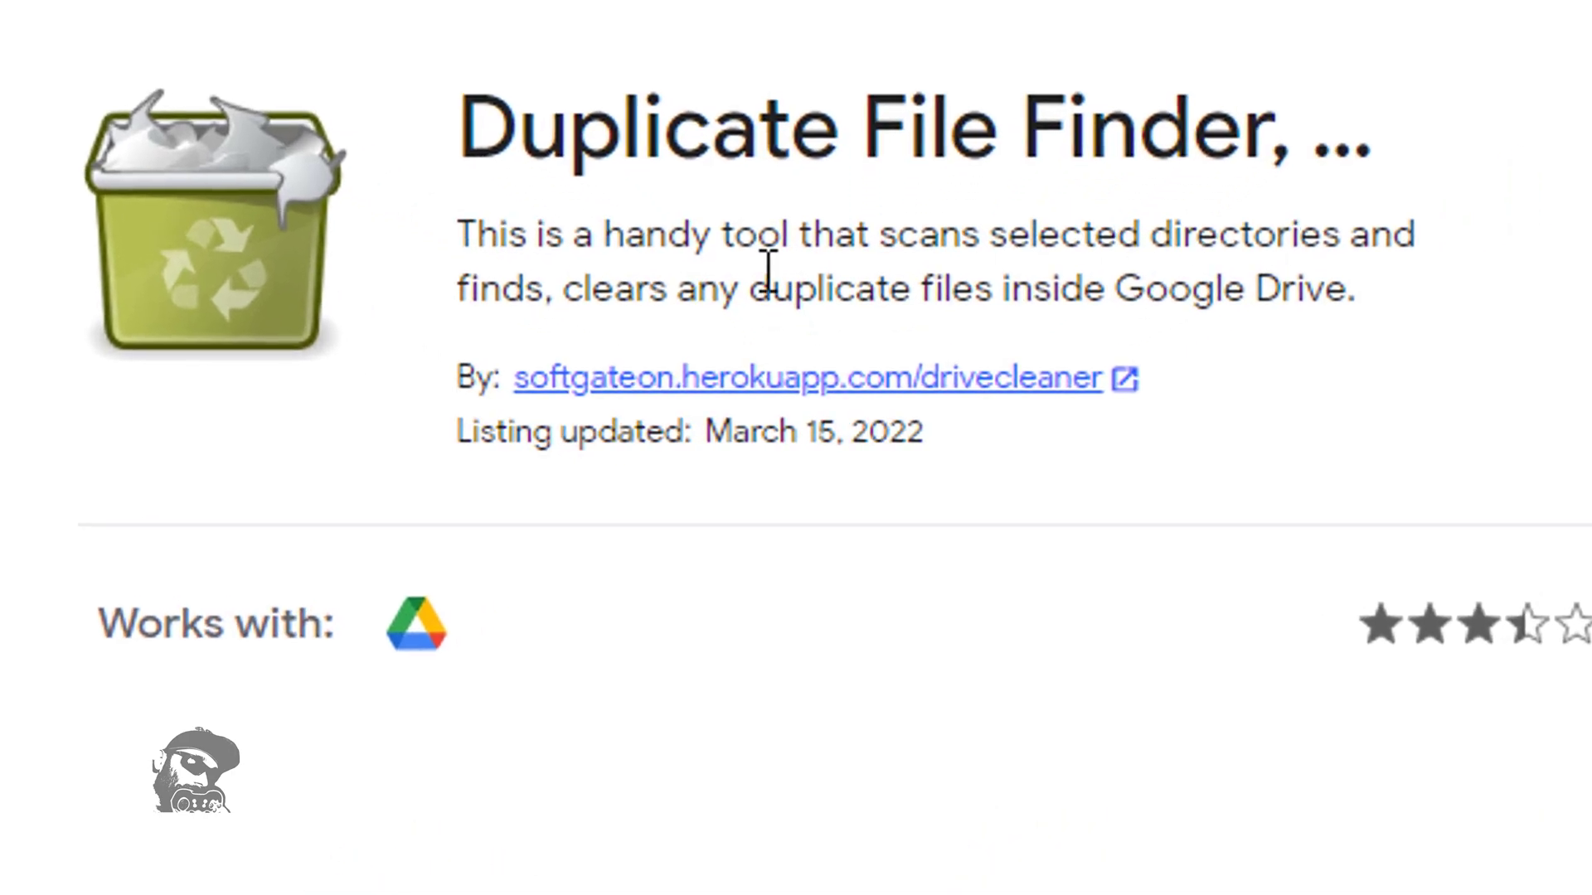
scroll(775, 605, "down", 7)
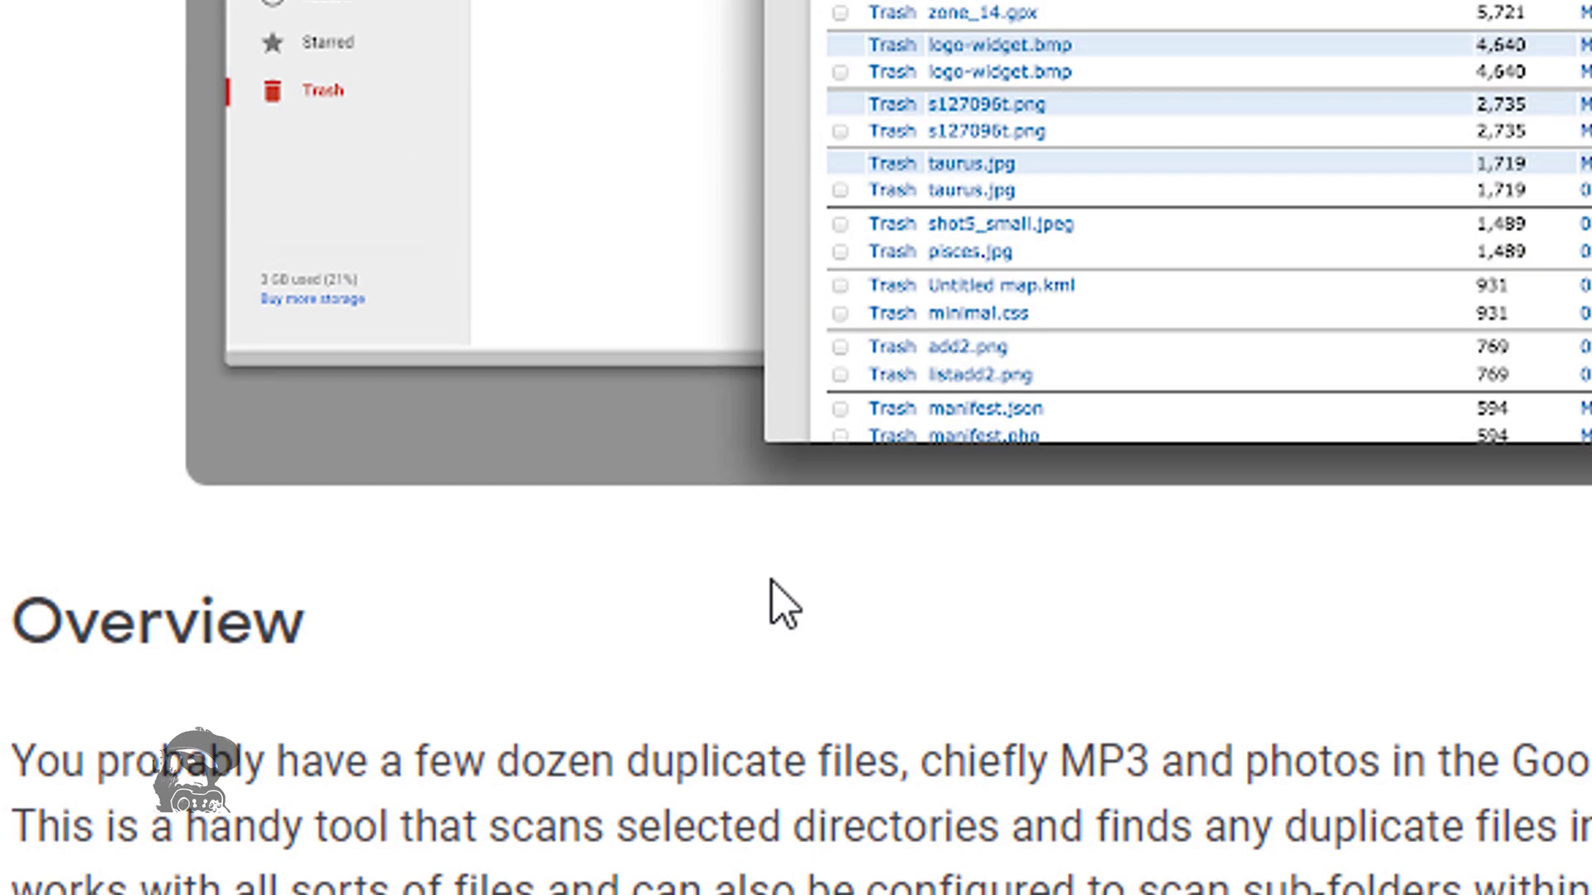
scroll(774, 605, "down", 3)
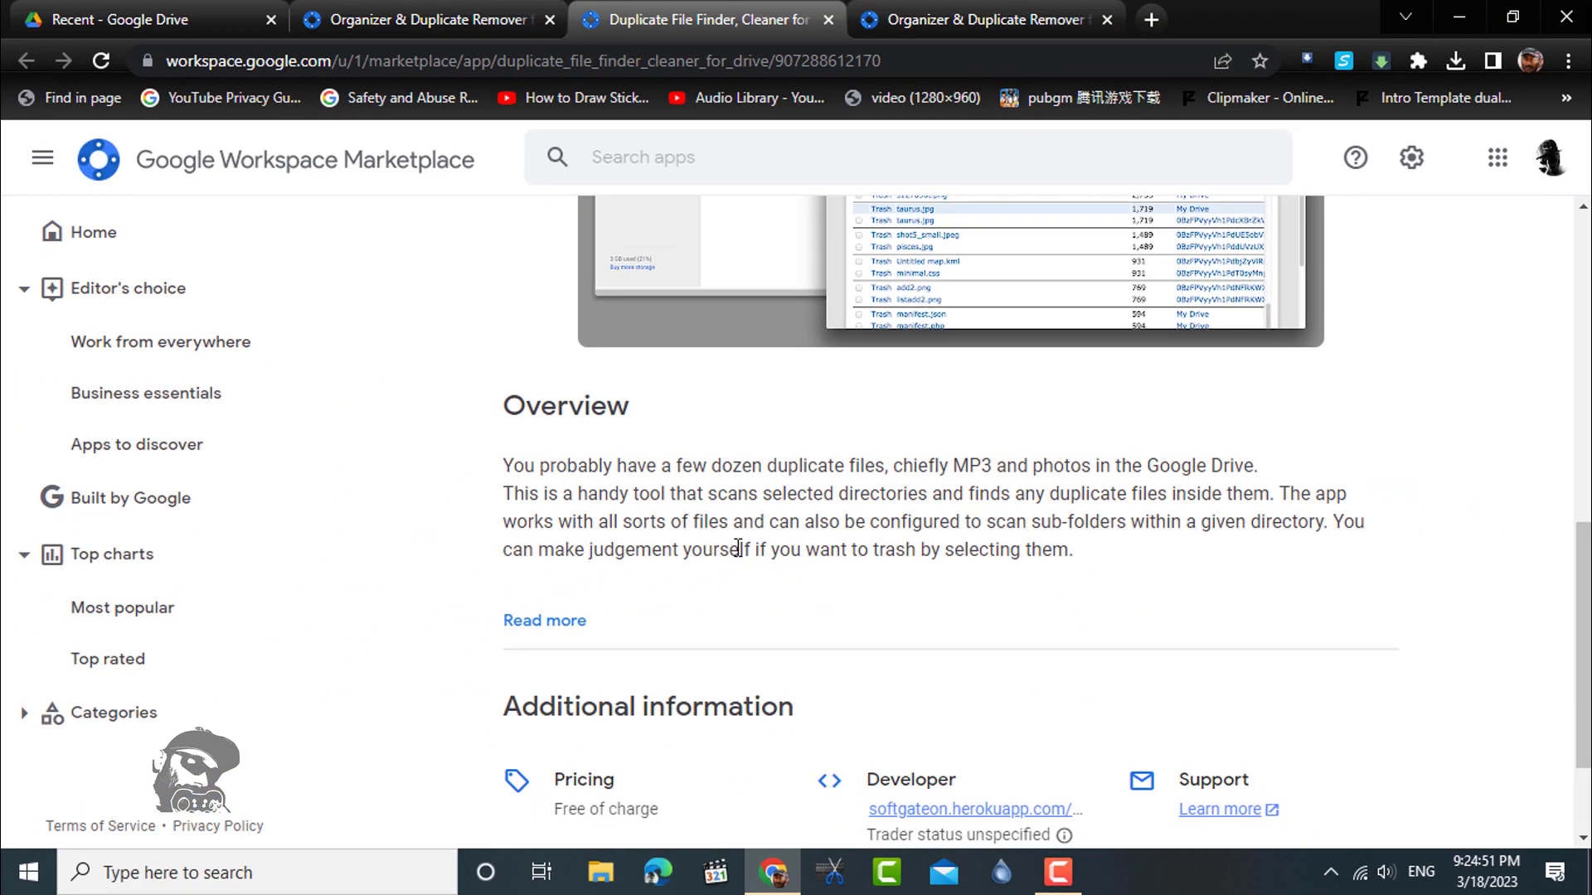
scroll(738, 549, "down", 2)
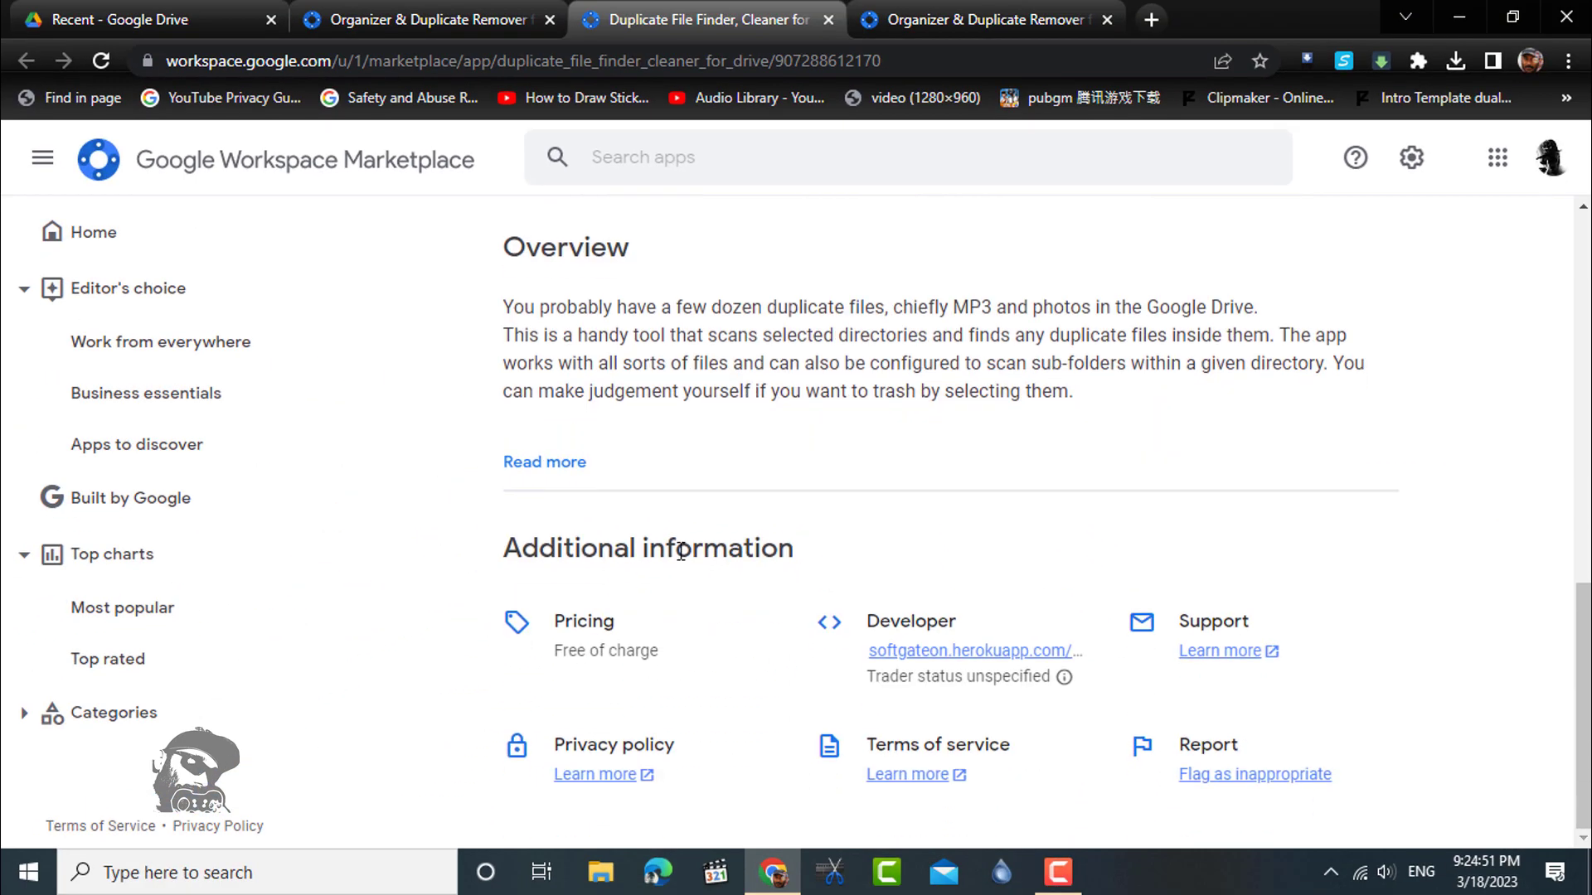